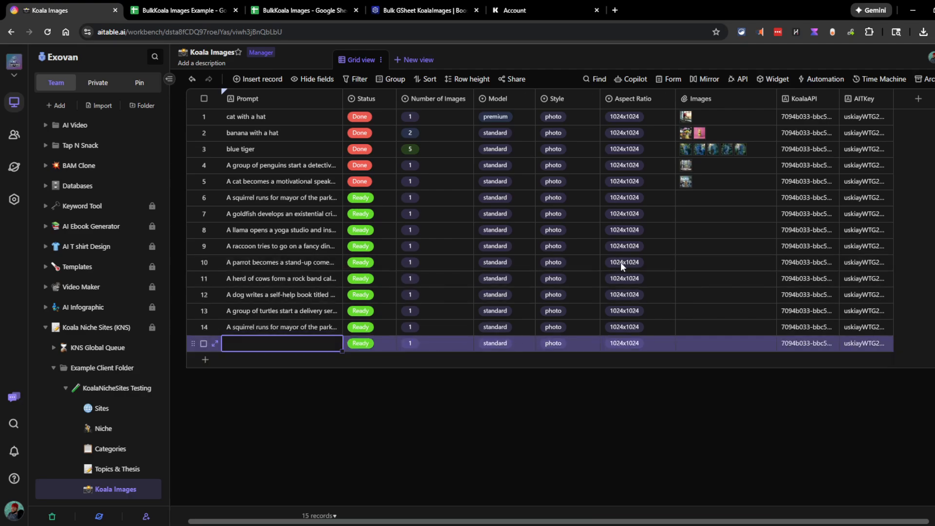
Paste the copied prompts into the Koala Images grid as new Ready records
key("ctrl+v")
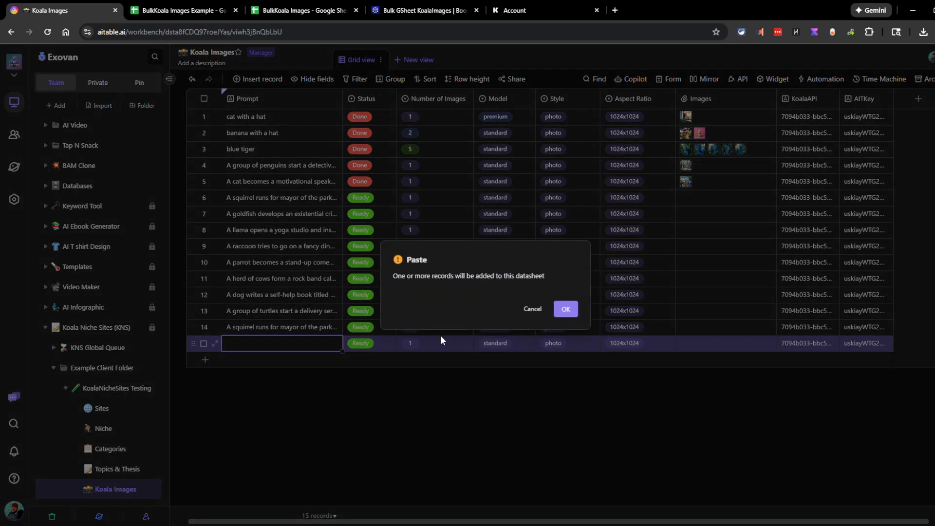
left_click(566, 310)
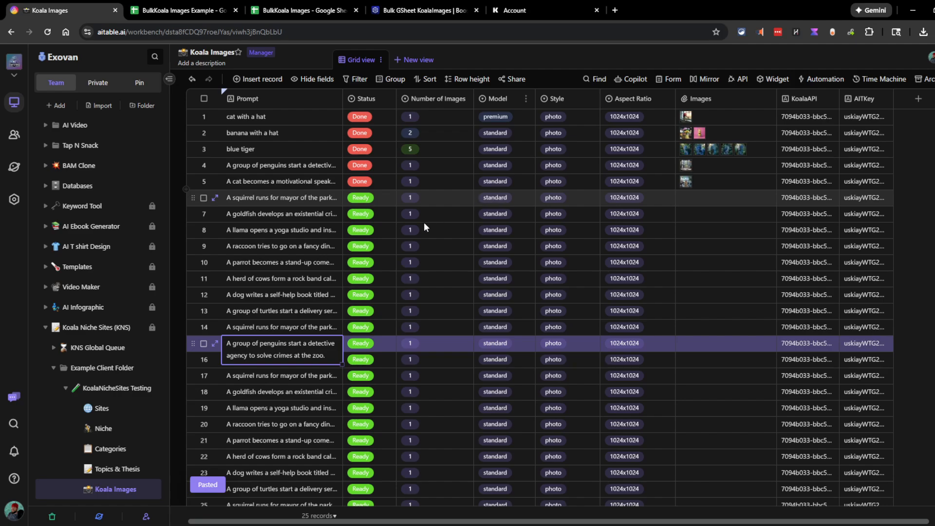
left_click(685, 197)
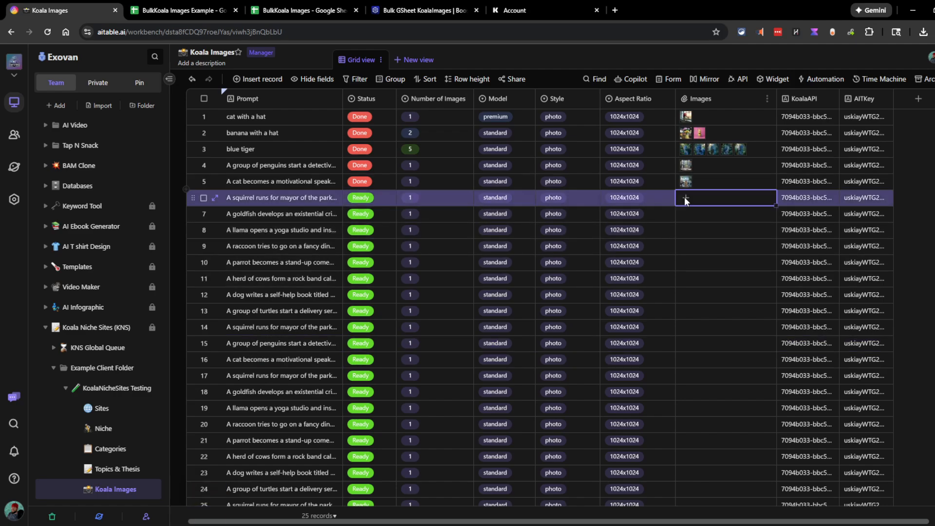
Check row 6's empty image attachments, then go to the BulkKoala Images Example sheet
left_click(685, 197)
left_click(272, 235)
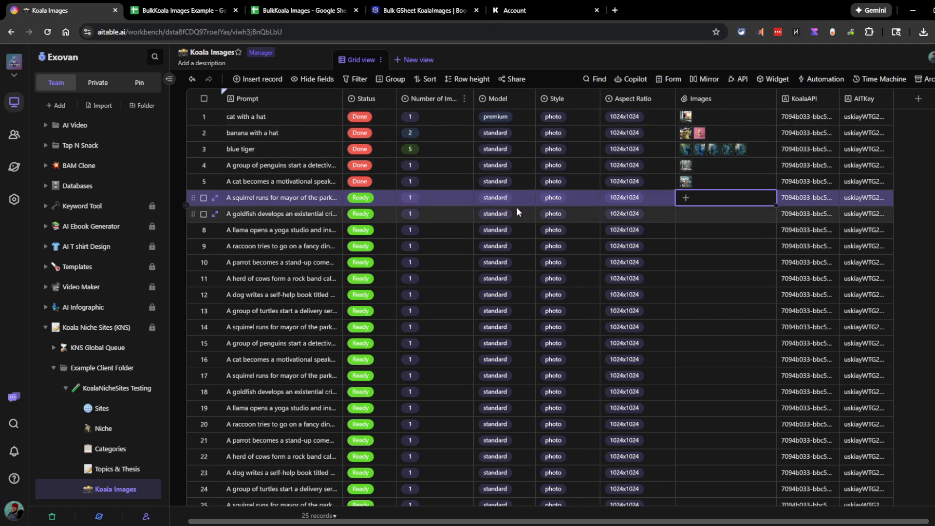
left_click(159, 6)
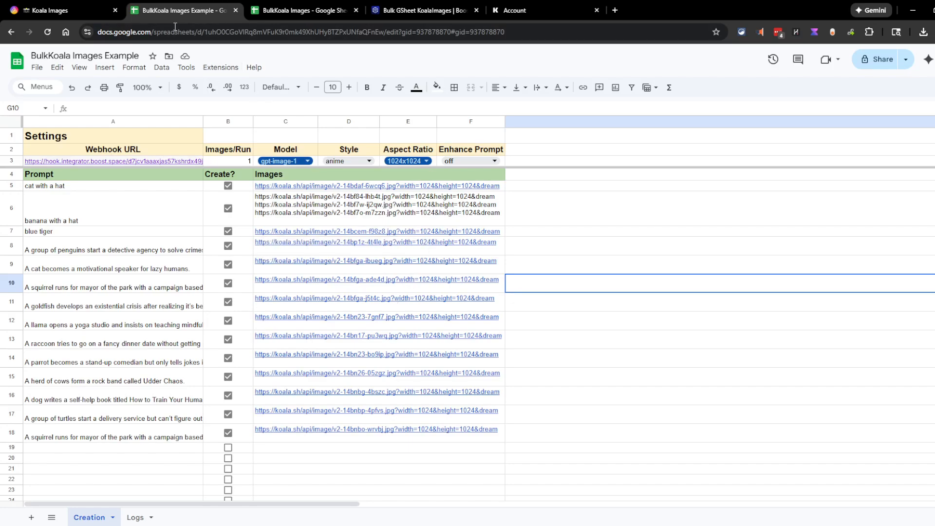
Compare the Koala Images grid with the banana prompt's image links in the example sheet
left_click(94, 6)
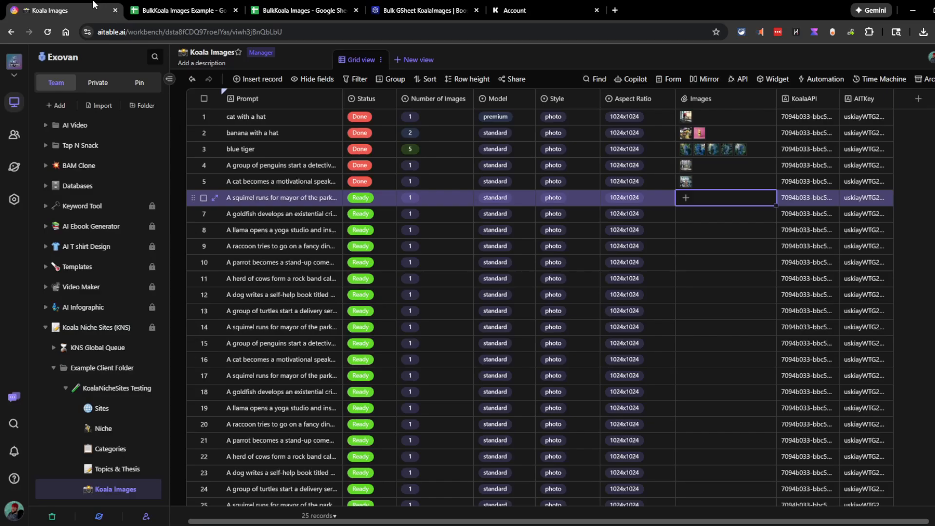
left_click(163, 7)
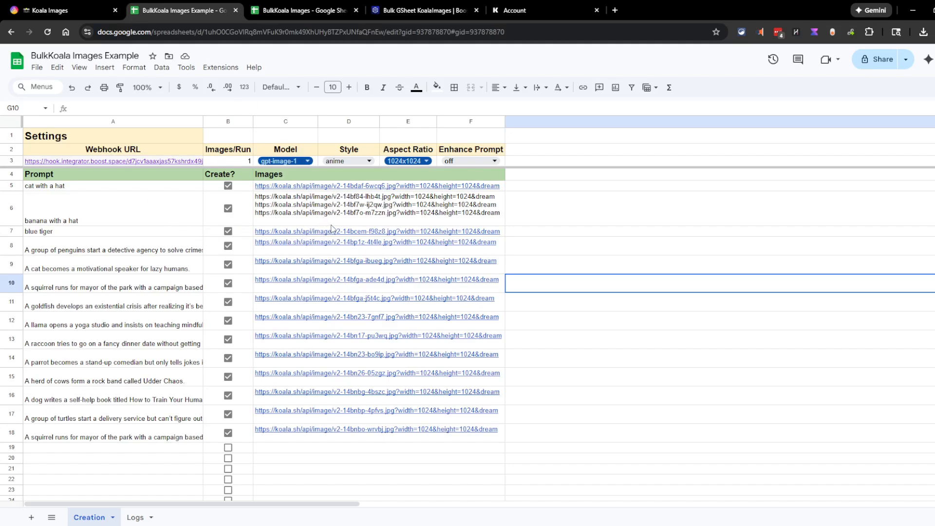
left_click(362, 208)
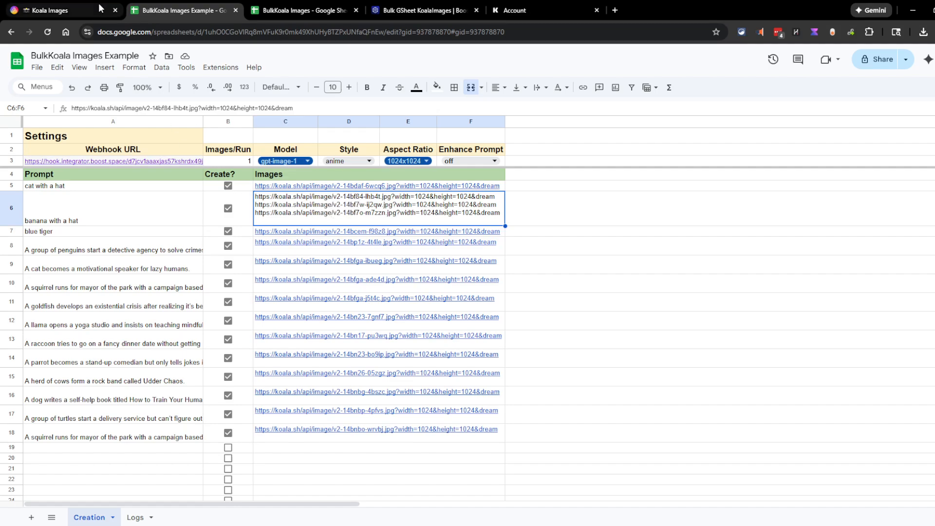
Set the squirrel-for-mayor record's (row 6) status to Create in Aitable
left_click(77, 4)
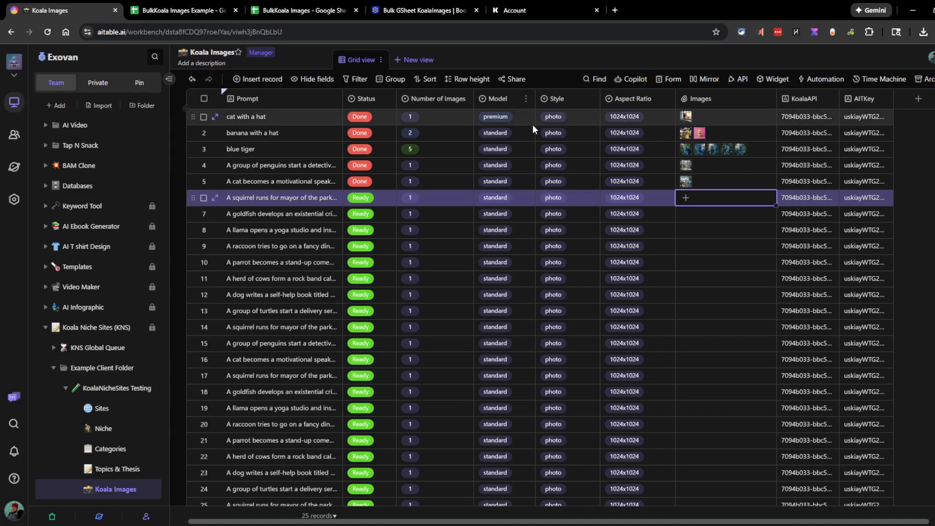
left_click(361, 199)
left_click(361, 199)
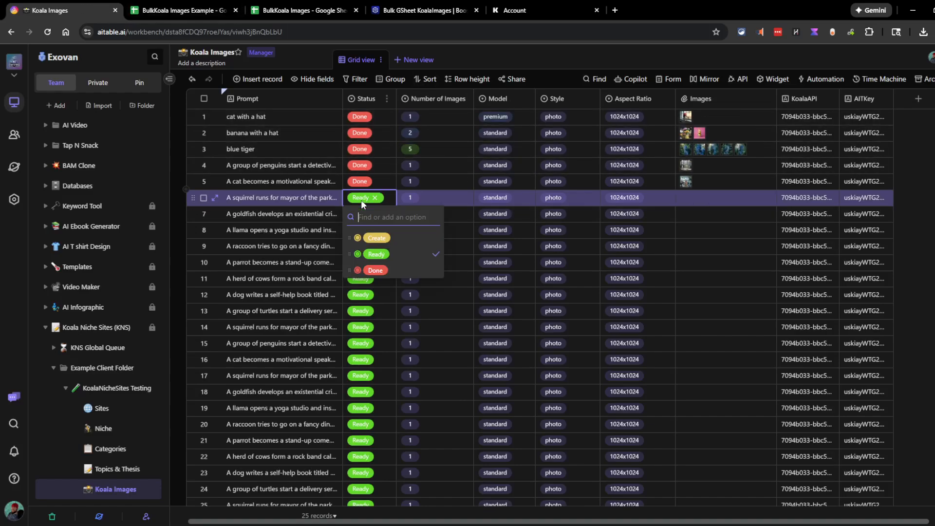
left_click(384, 238)
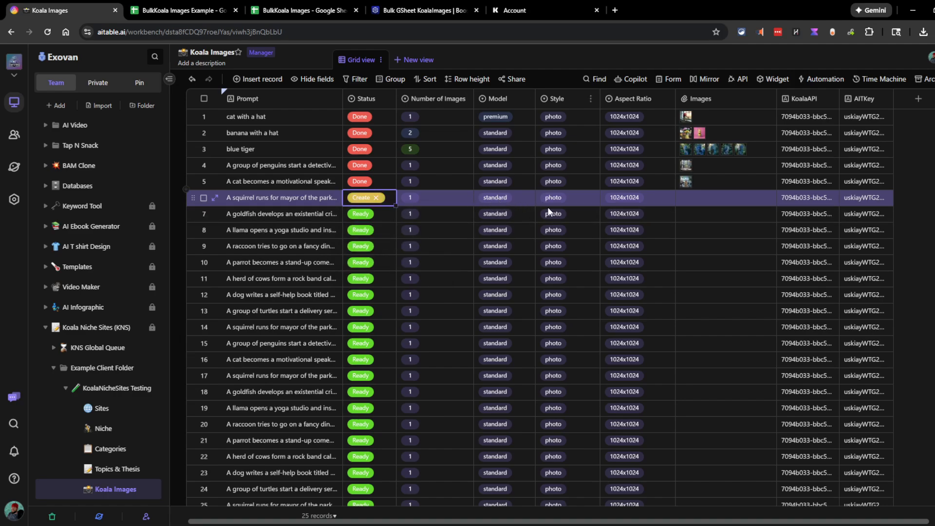
left_click(181, 10)
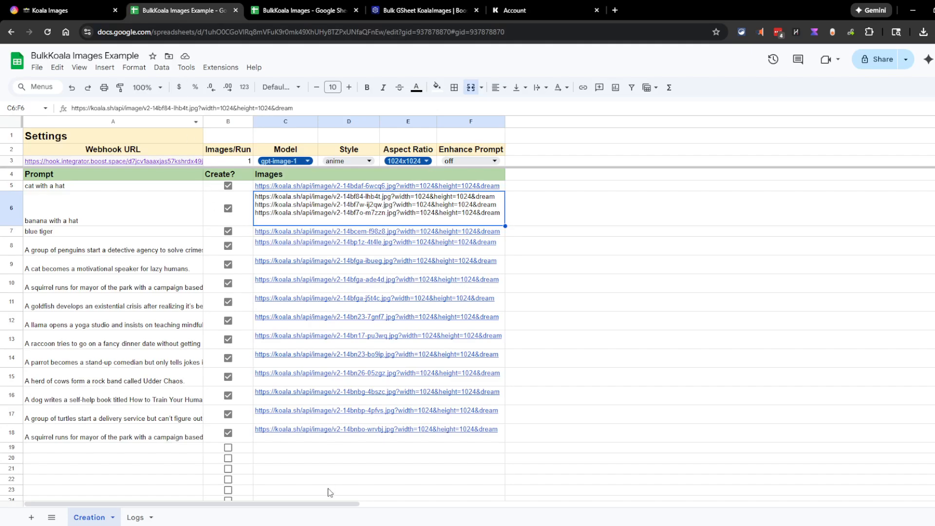
Paste eleven prompts into the Prompt column starting at A19, filling rows 19–29
scroll(328, 492, "down", 2)
left_click(127, 348)
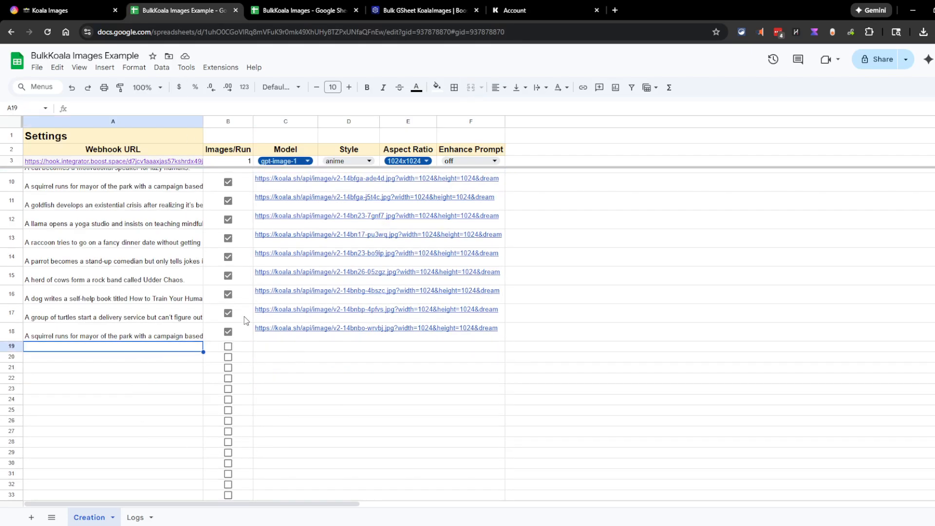
key("ctrl+v")
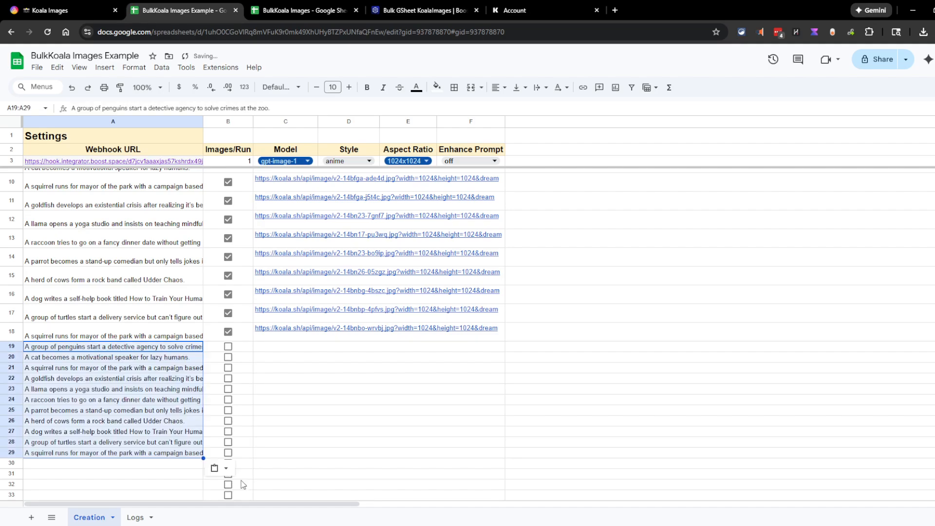
left_click(378, 392)
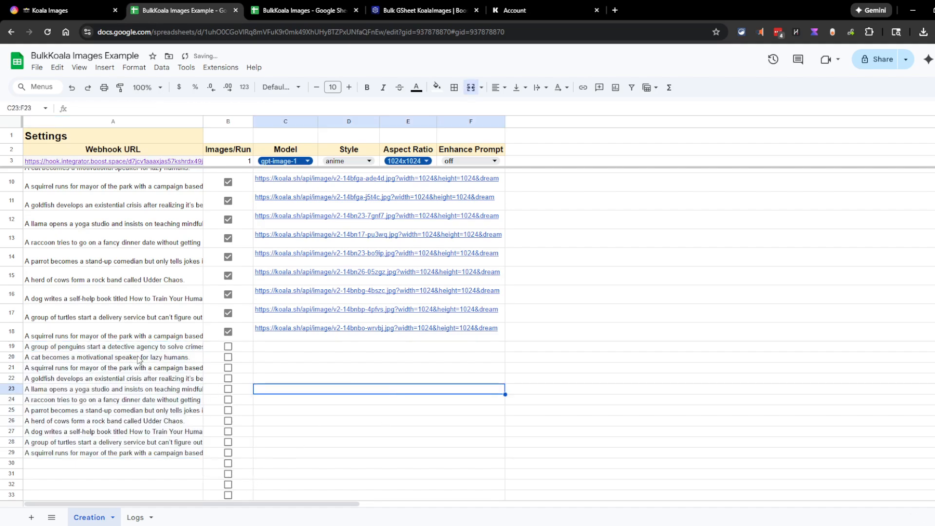
scroll(228, 353, "up", 3)
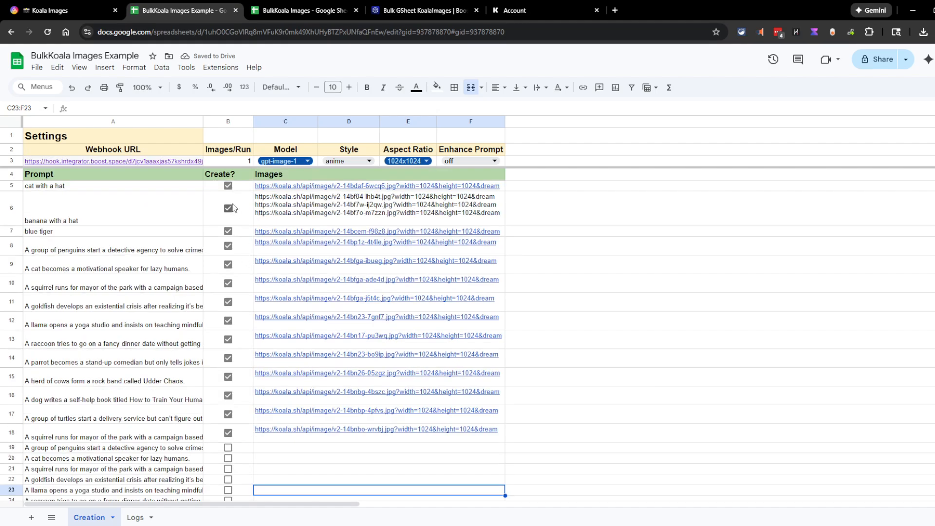
scroll(215, 385, "down", 4)
Tick the Create? checkboxes for rows 19 through 23
left_click(228, 295)
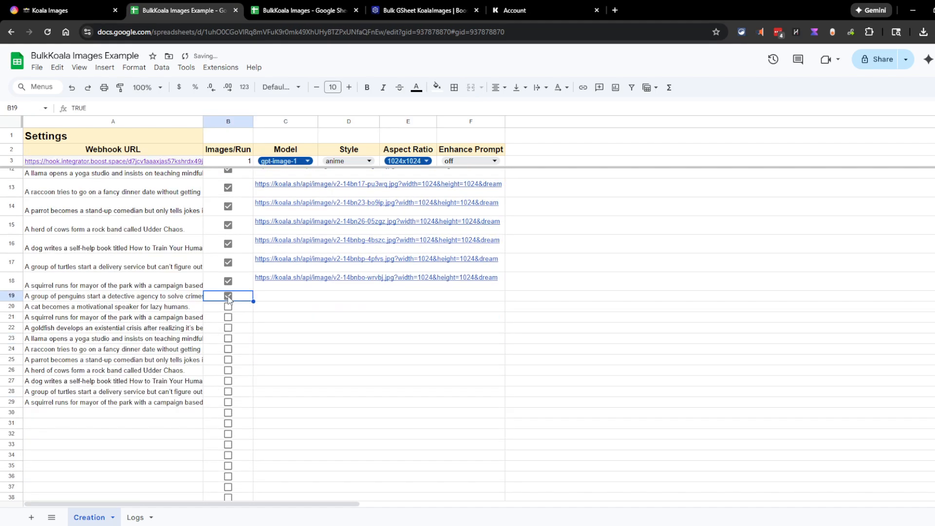
left_click(228, 306)
left_click(228, 318)
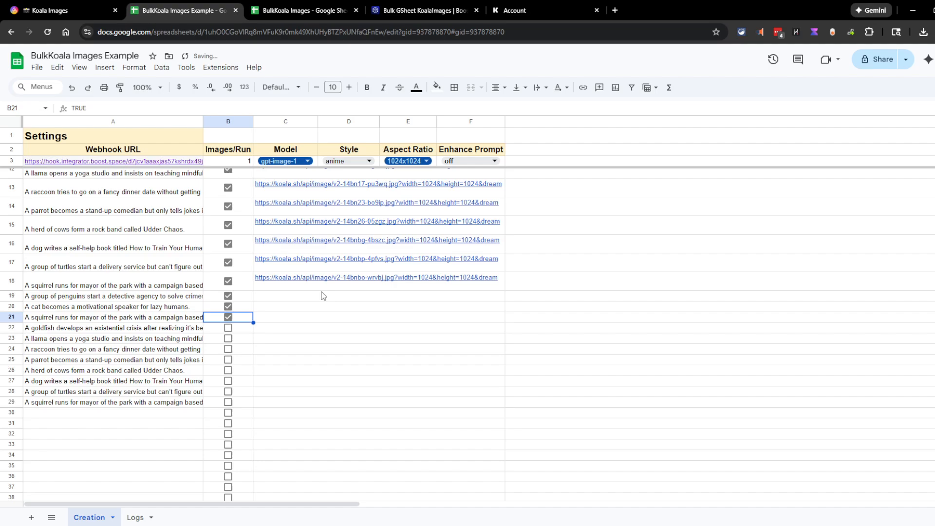
left_click(228, 328)
left_click(228, 339)
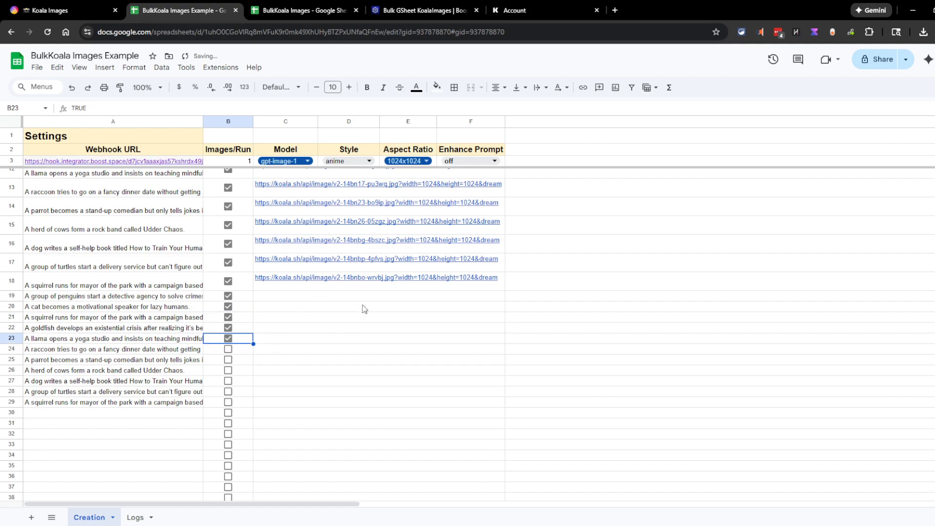
scroll(312, 330, "up", 3)
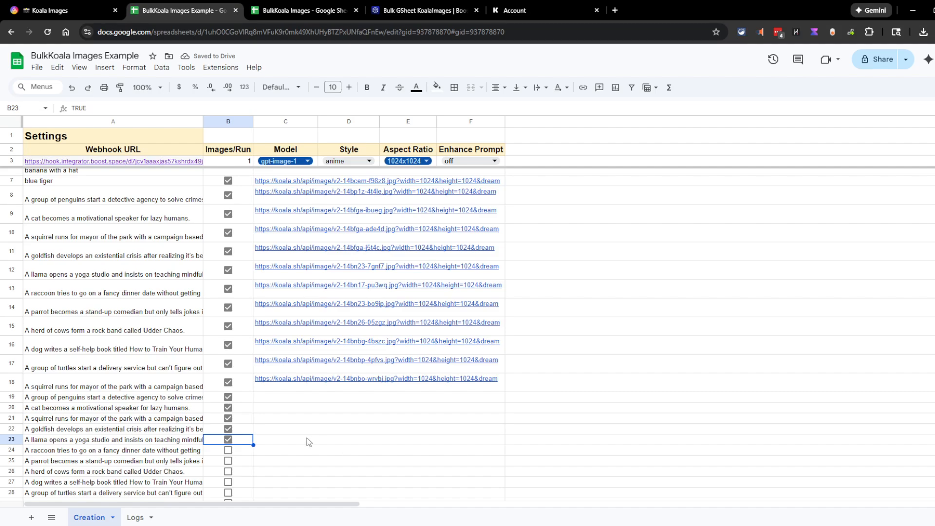
scroll(311, 469, "up", 2)
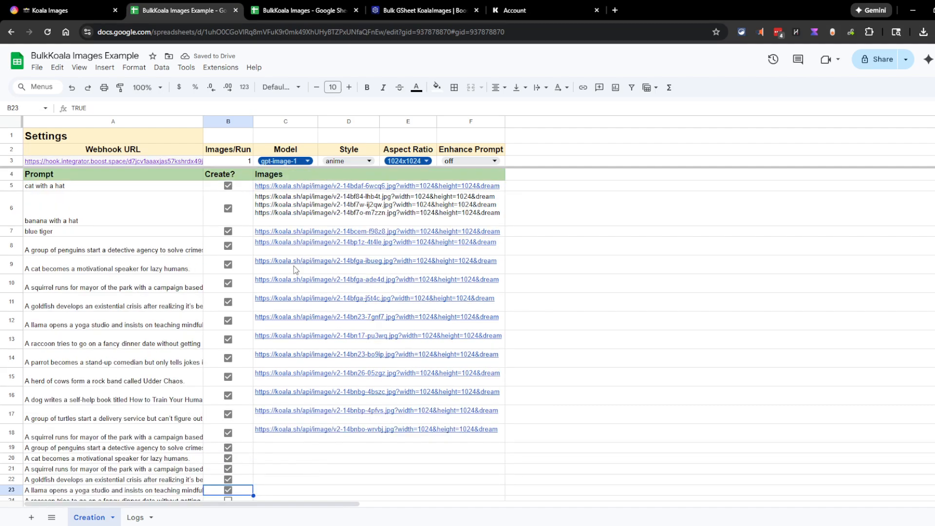
left_click(306, 161)
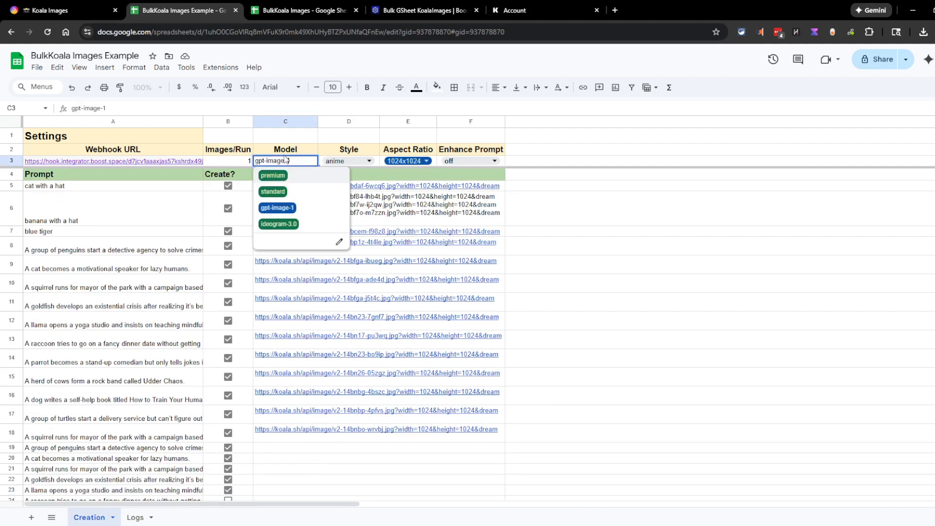
left_click(229, 159)
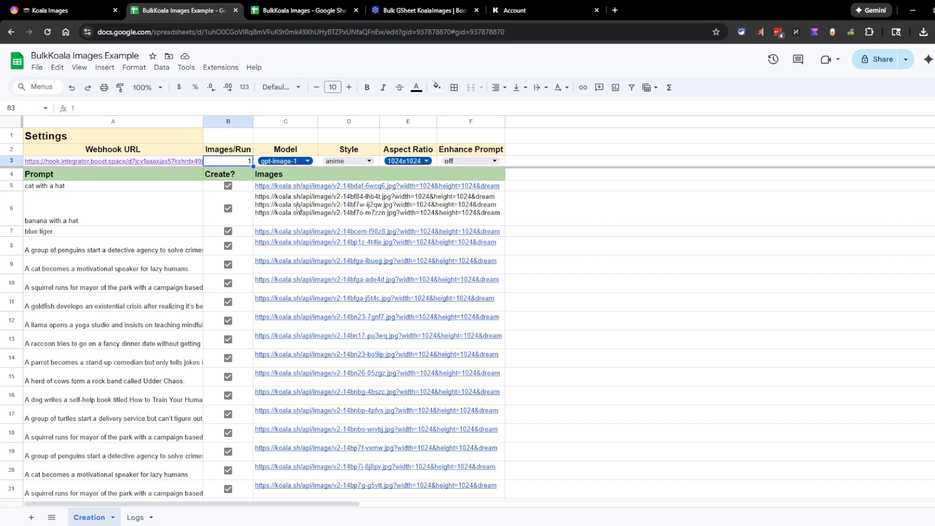
left_click(317, 204)
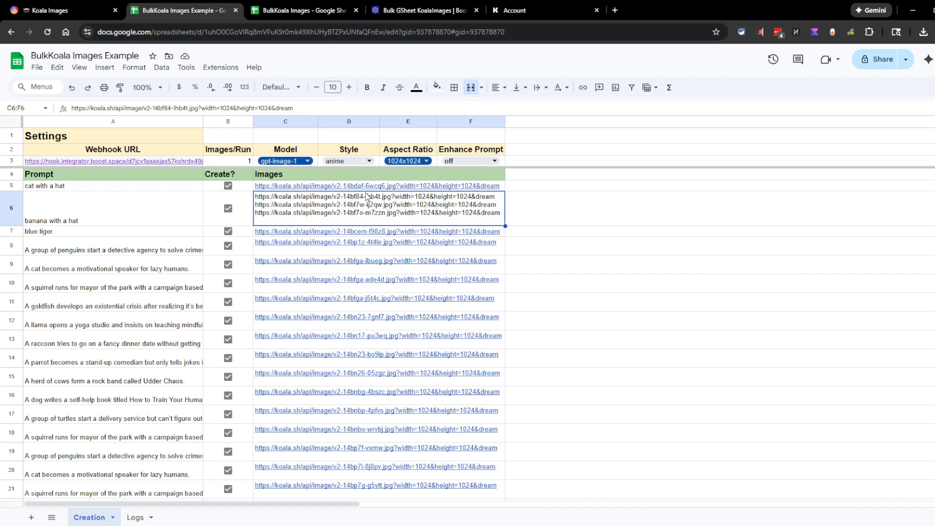
left_click(356, 188)
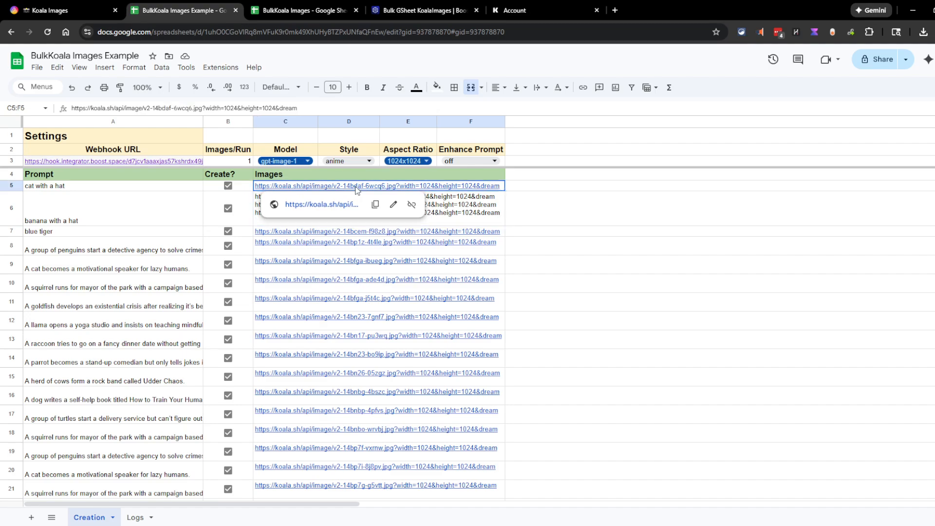
left_click(481, 213)
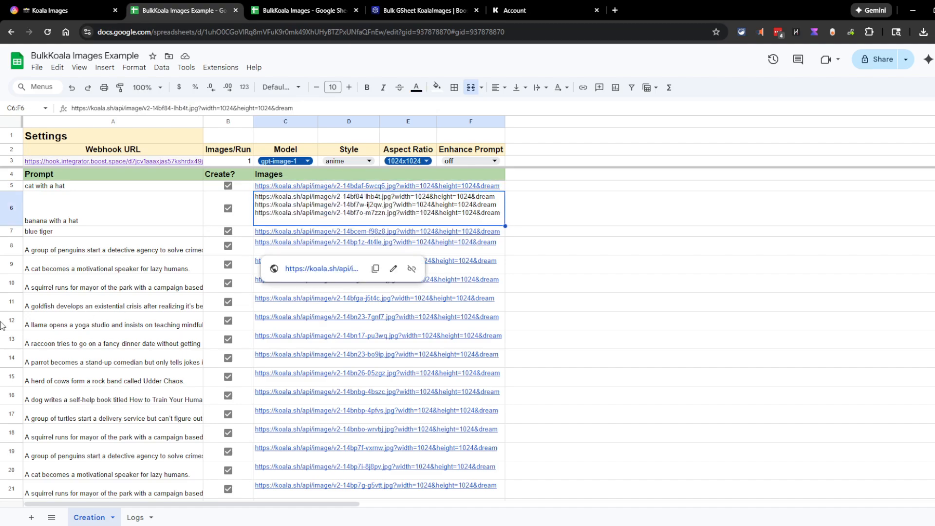
double_click(345, 161)
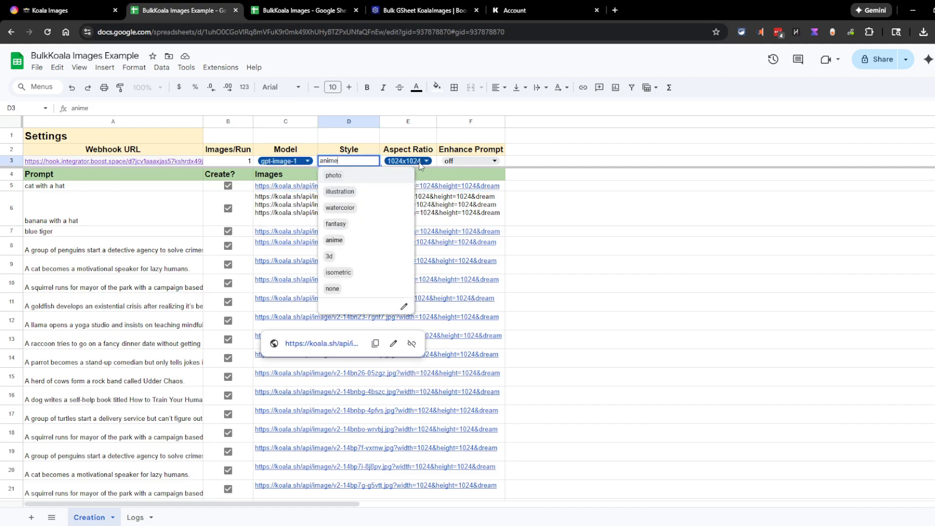
double_click(427, 161)
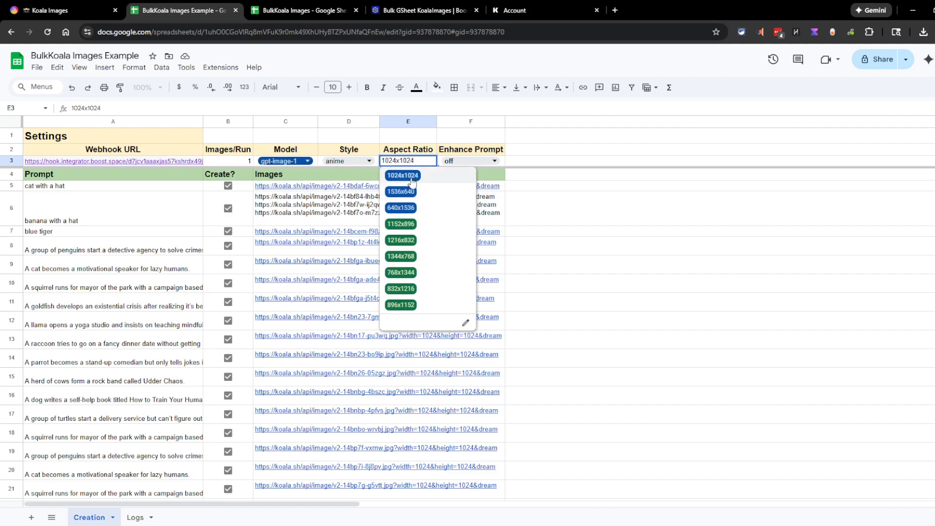
left_click(289, 161)
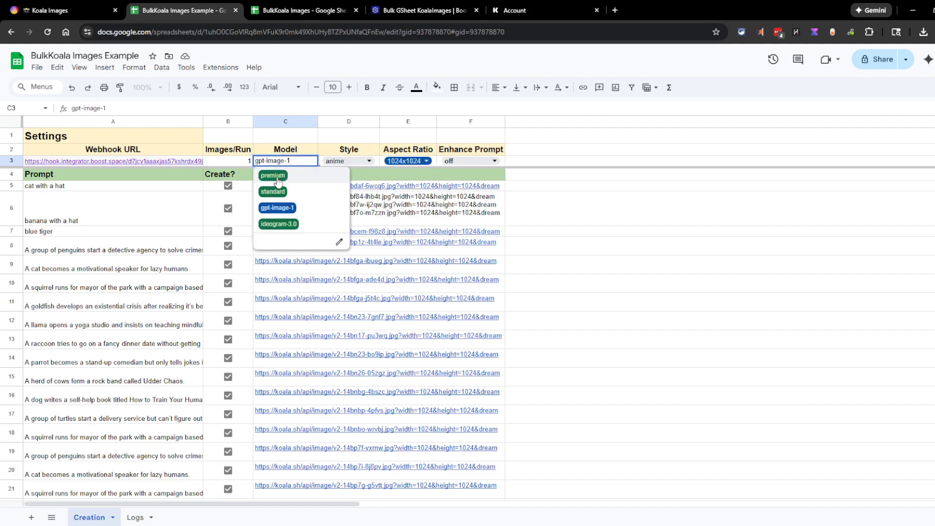
left_click(273, 175)
left_click(298, 161)
left_click(426, 161)
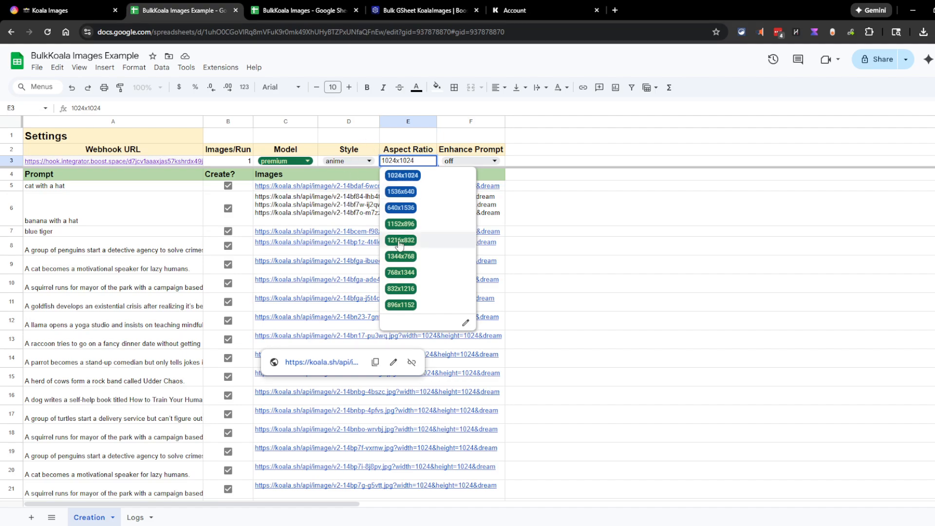
left_click(294, 161)
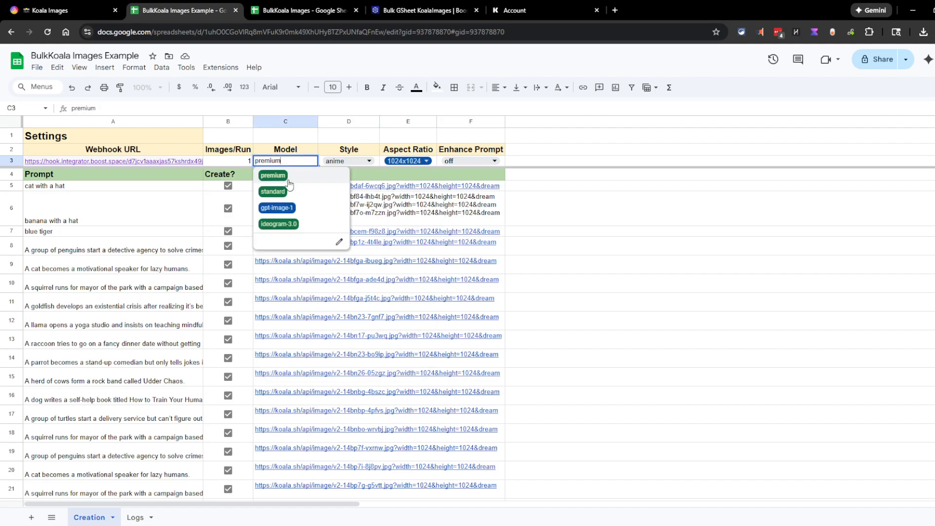
left_click(287, 209)
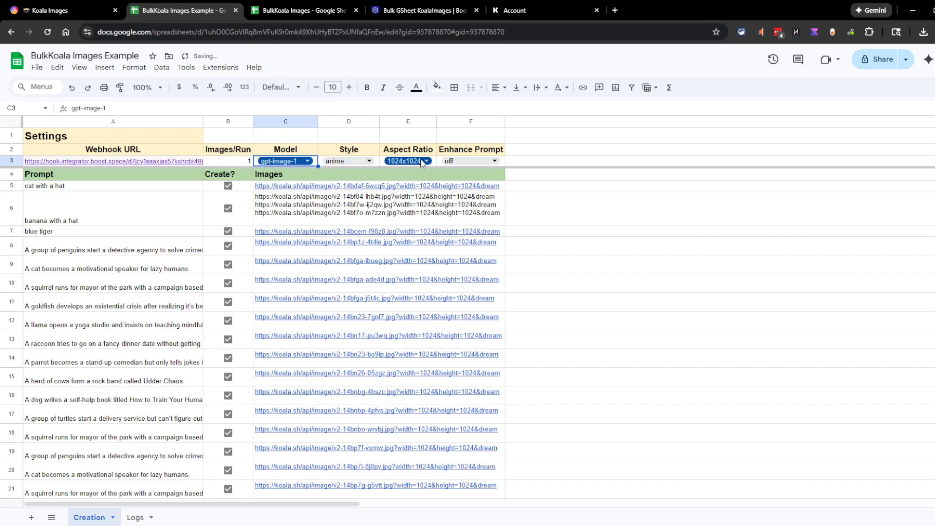
double_click(460, 163)
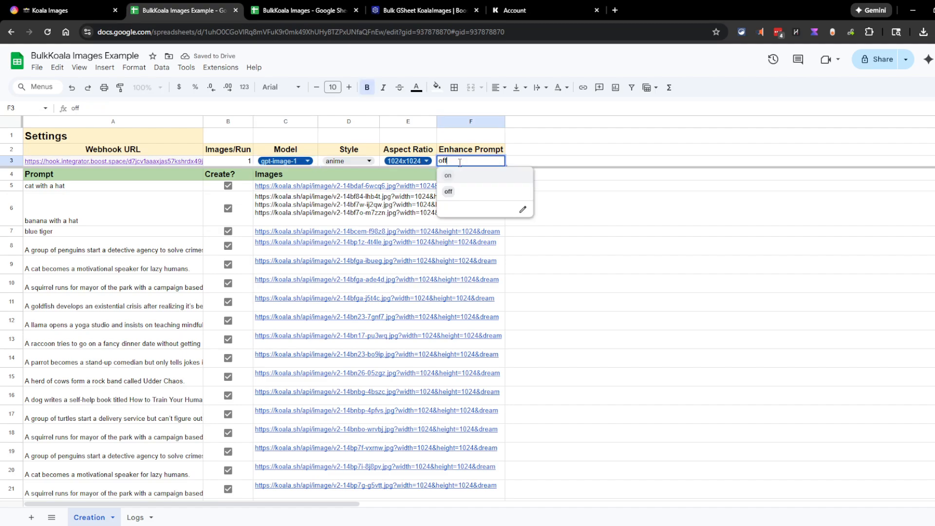
left_click(577, 145)
left_click(549, 210)
left_click(441, 214)
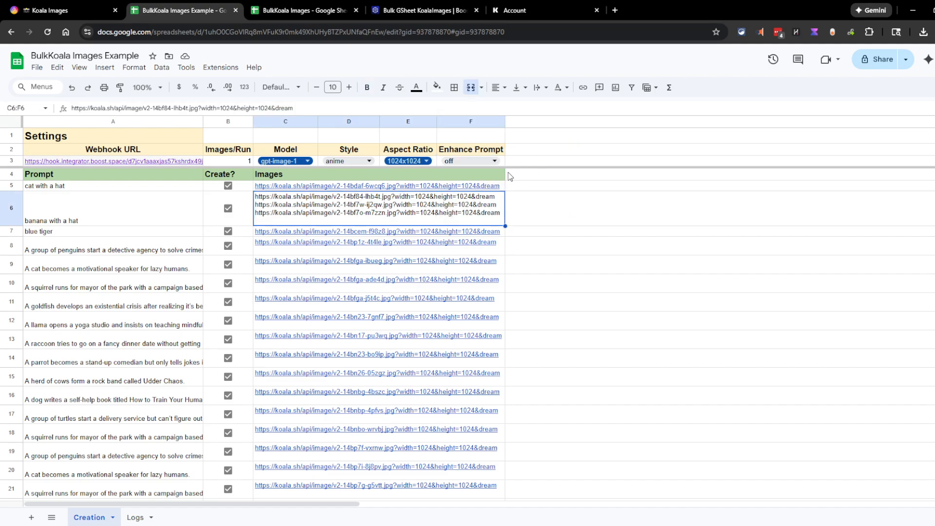
Review the Logs sheet's missing webhook URL error and SKIP entry
scroll(472, 196, "down", 3)
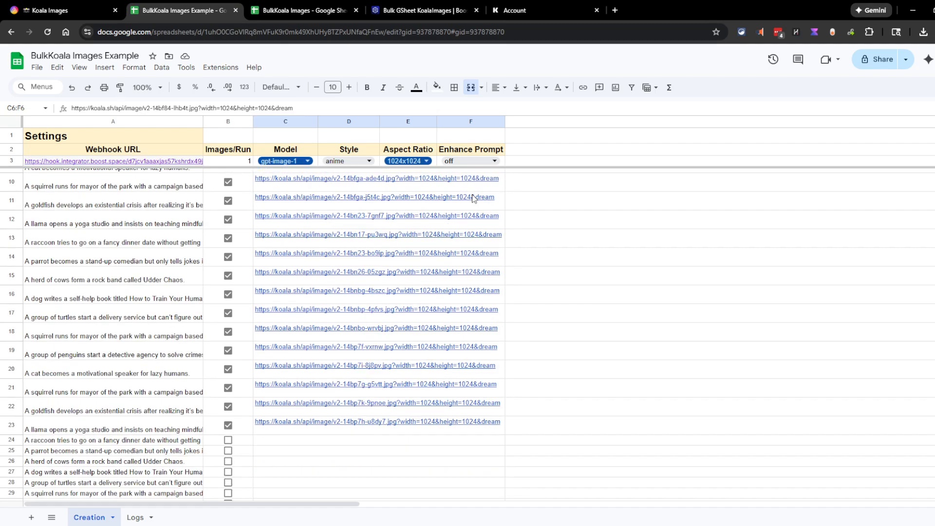
scroll(423, 244, "up", 3)
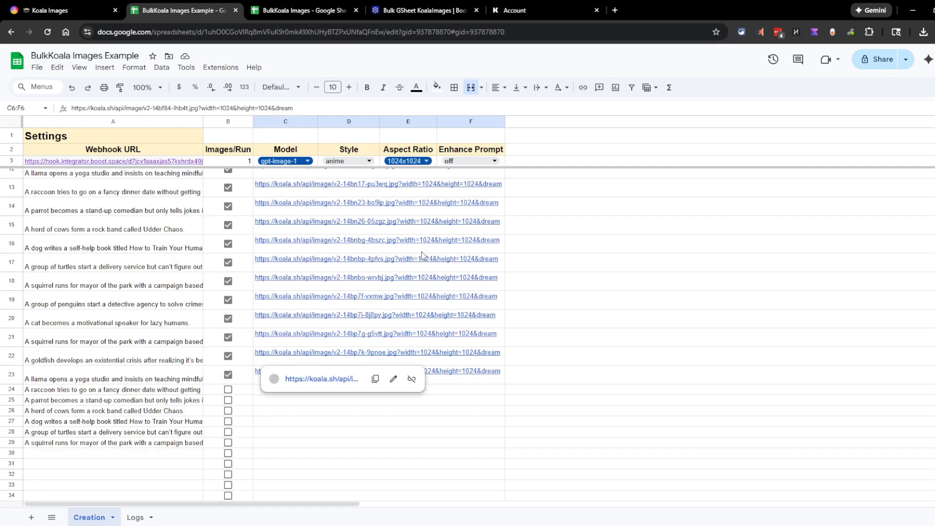
left_click(135, 517)
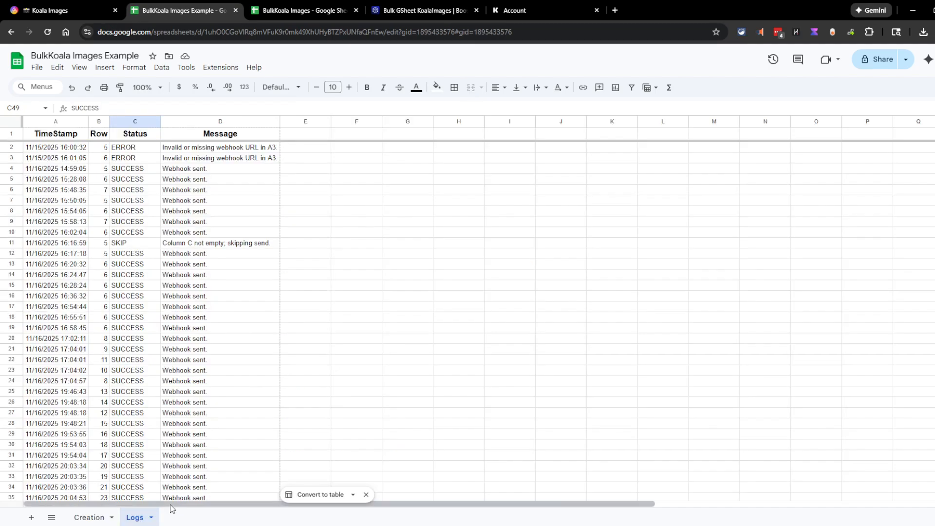
left_click(247, 148)
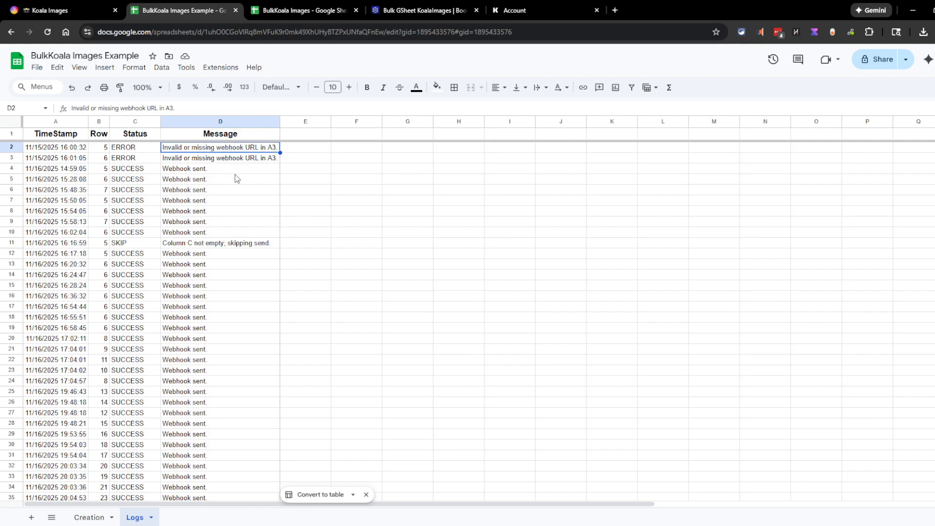
left_click(132, 244)
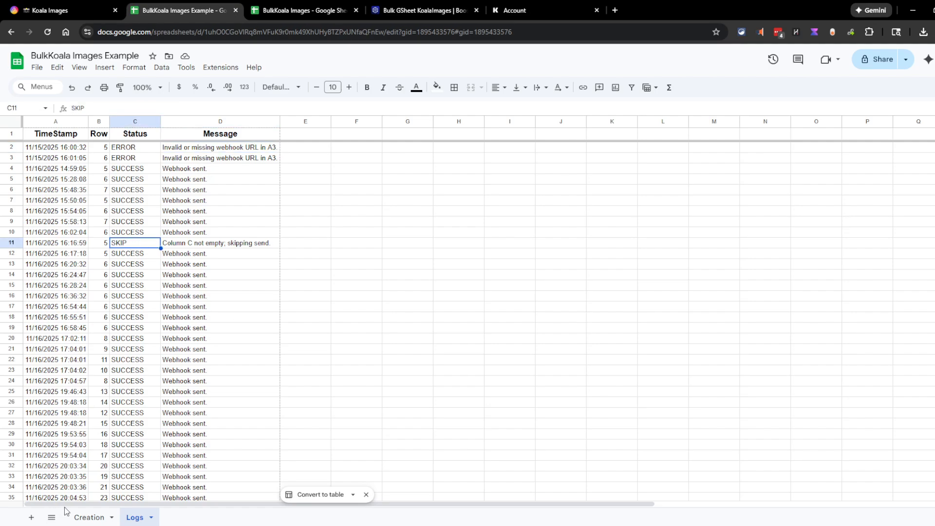
left_click(88, 518)
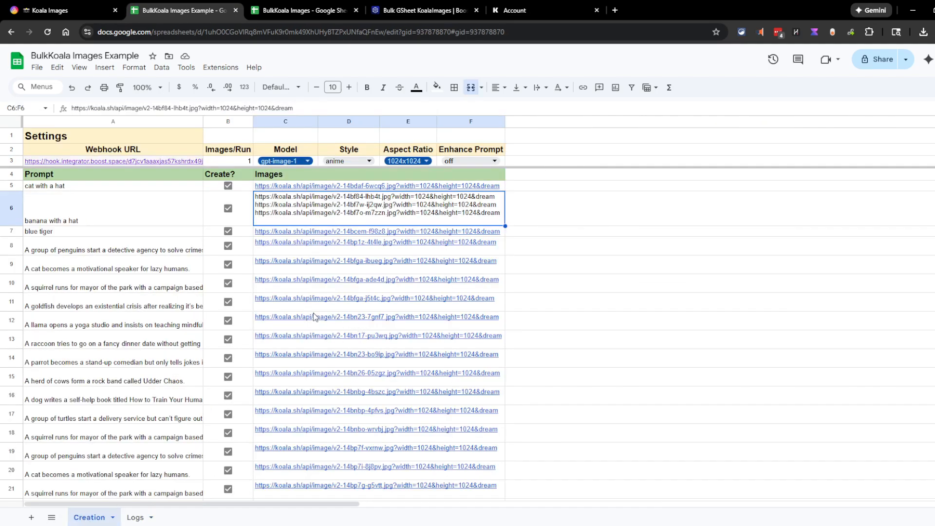
Untick and re-tick row 11's Create? box to trigger a send
left_click(322, 300)
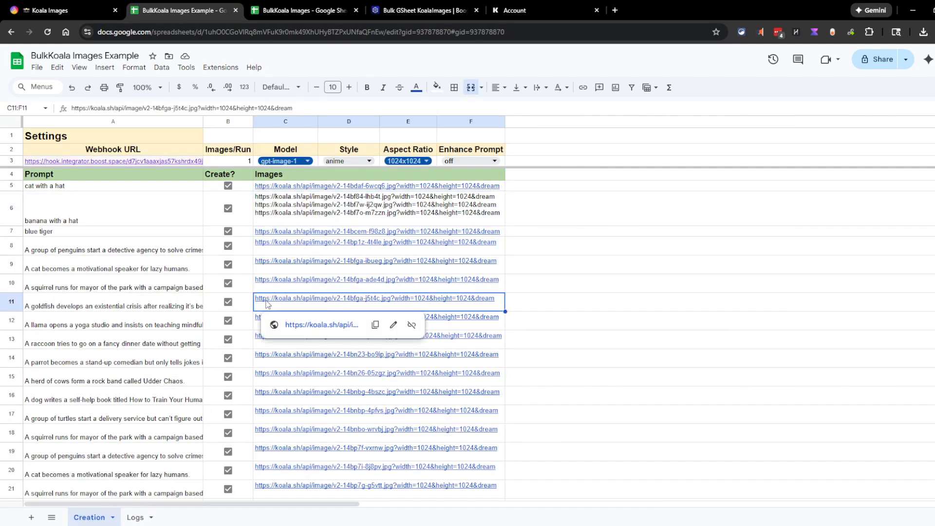
left_click(231, 302)
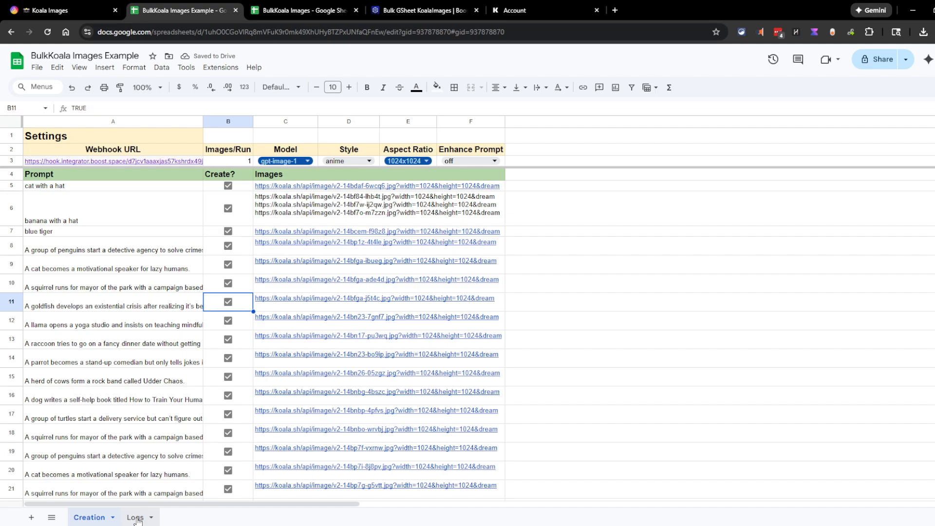
left_click(227, 302)
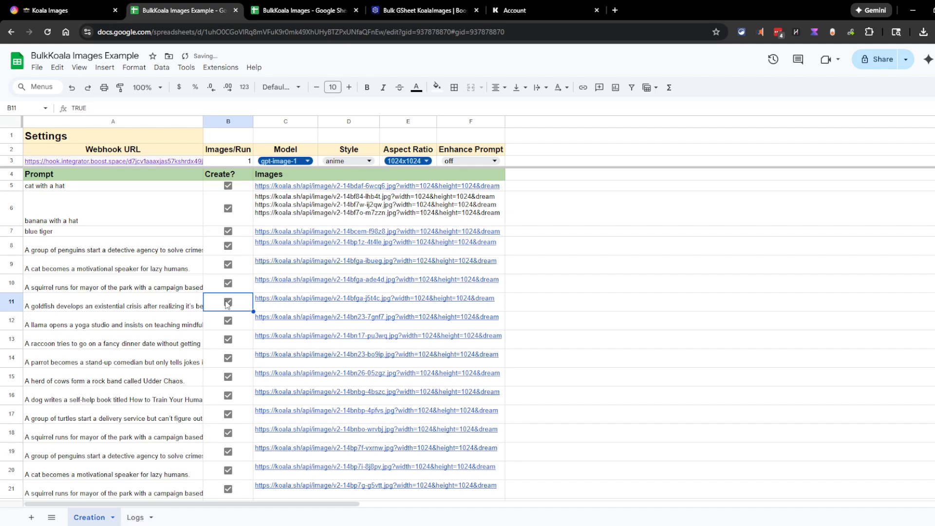
left_click(227, 302)
Confirm in Logs that row 11 was skipped because column C isn't empty
left_click(136, 518)
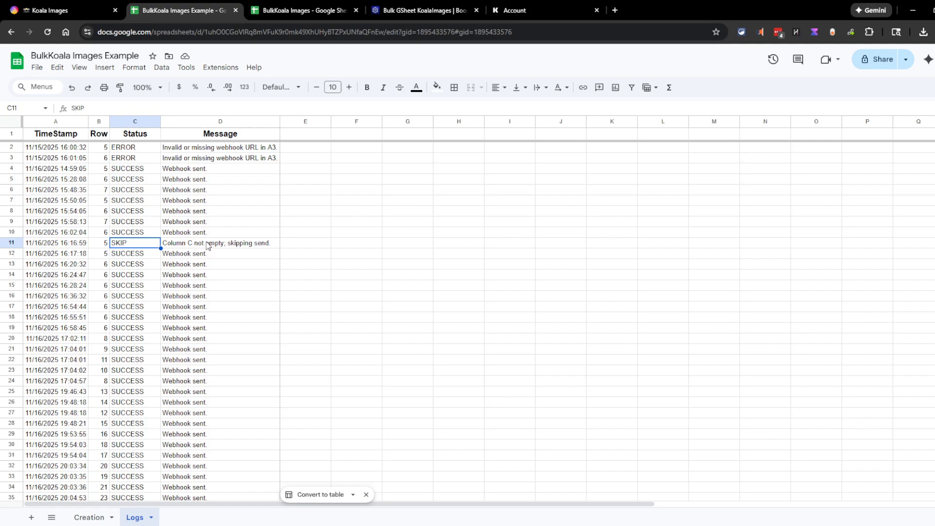
scroll(254, 258, "down", 10)
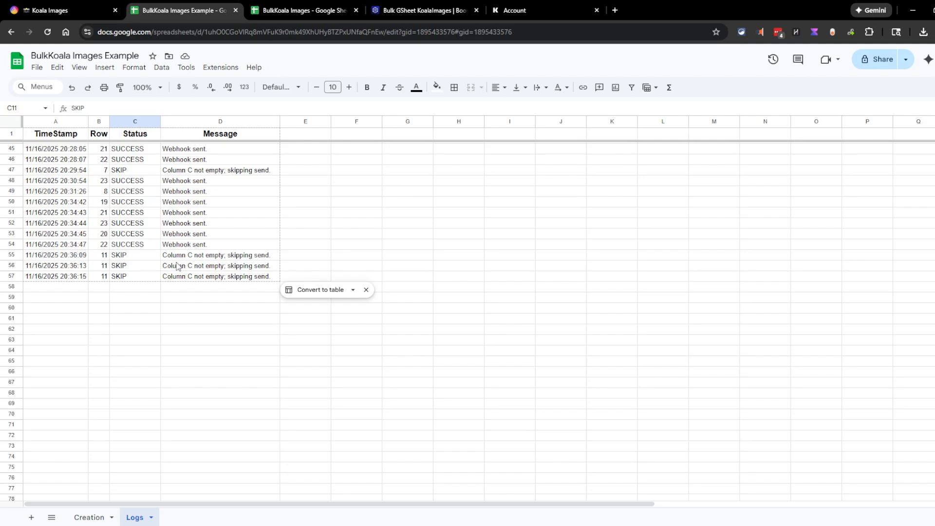
left_click(178, 267)
scroll(204, 307, "up", 10)
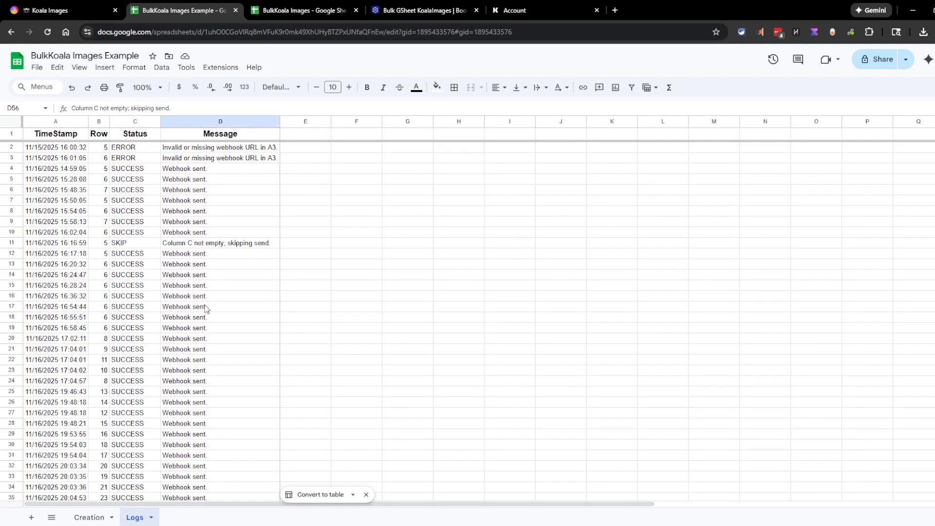
scroll(202, 301, "down", 12)
scroll(188, 367, "up", 12)
left_click(90, 517)
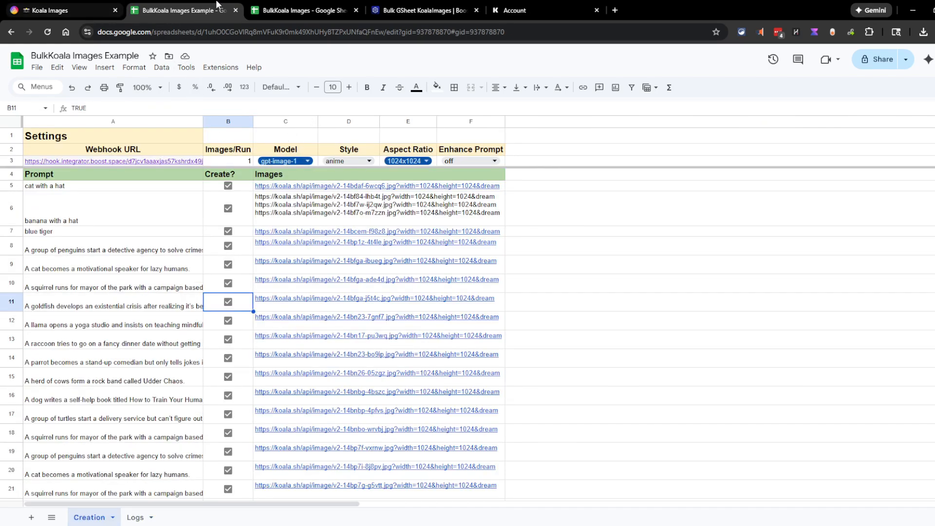
Glance at the Aitable Koala Images table, then bring up the blank BulkKoala Images spreadsheet
left_click(76, 7)
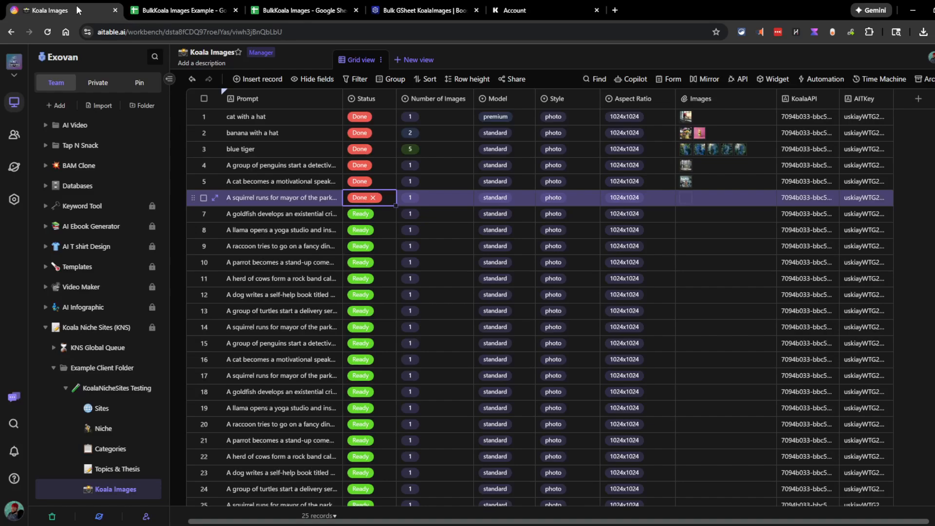
left_click(205, 7)
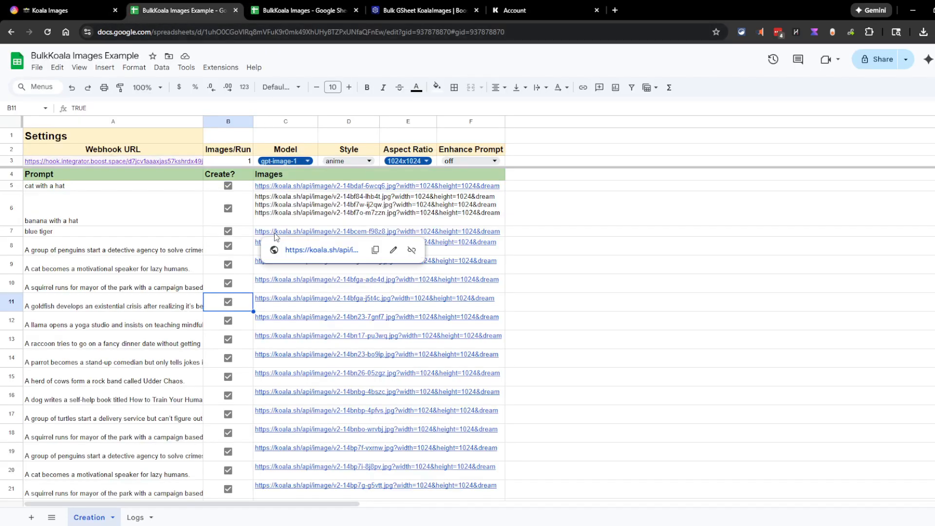
left_click(292, 6)
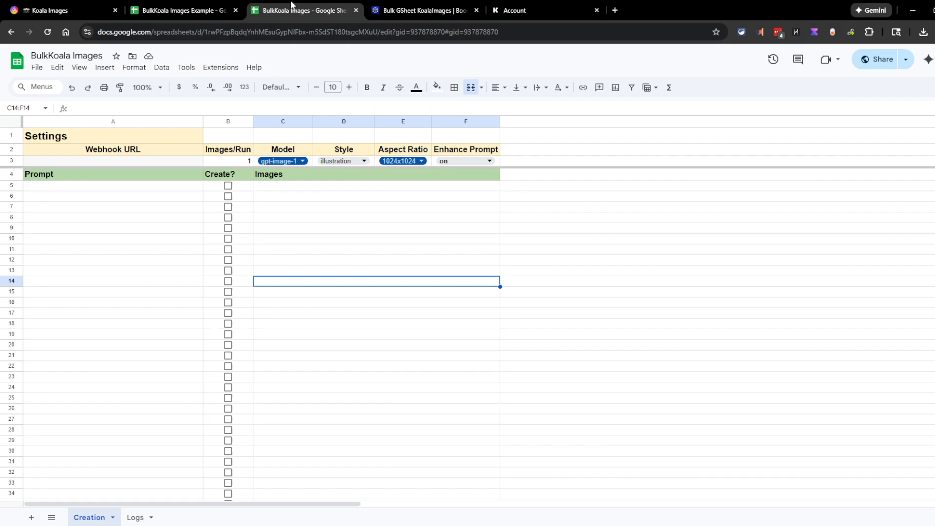
Make a copy of the BulkKoala Images spreadsheet as Copy of BulkKoala Images
left_click(37, 68)
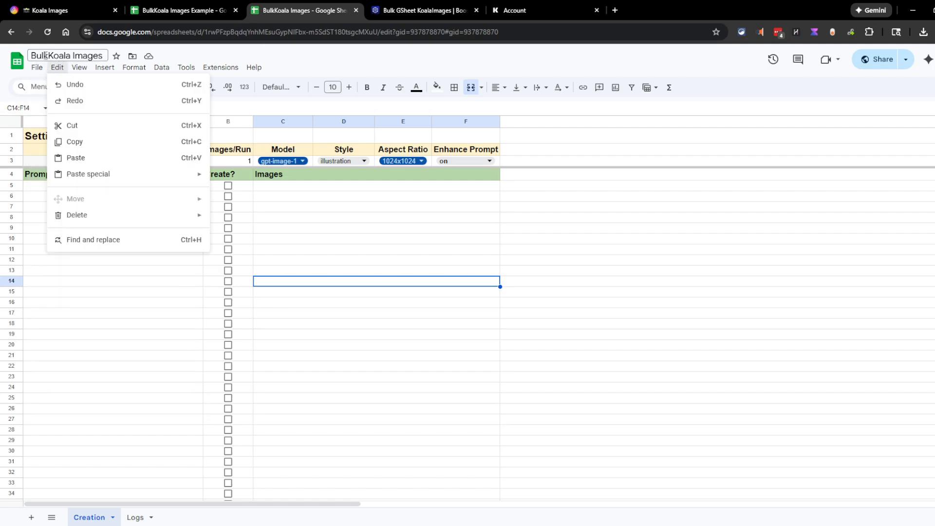
mouse_move(38, 68)
left_click(82, 133)
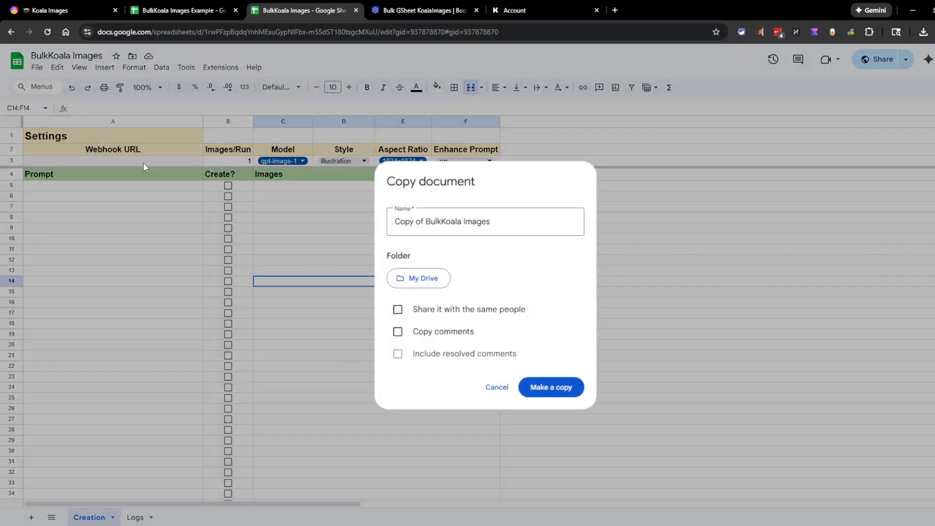
left_click(549, 388)
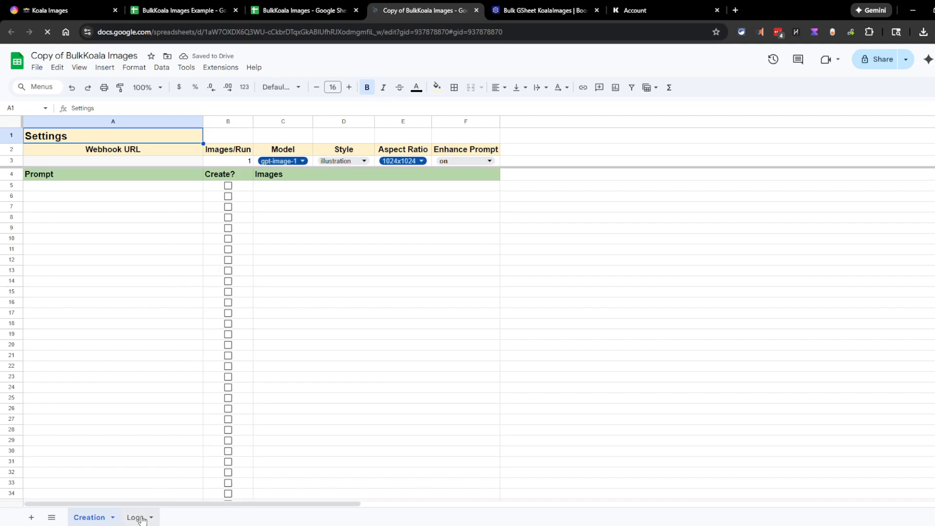
Look over the copy's Logs and Creation sheets and Extensions menu, selecting Prompt cell A8
left_click(135, 521)
left_click(88, 516)
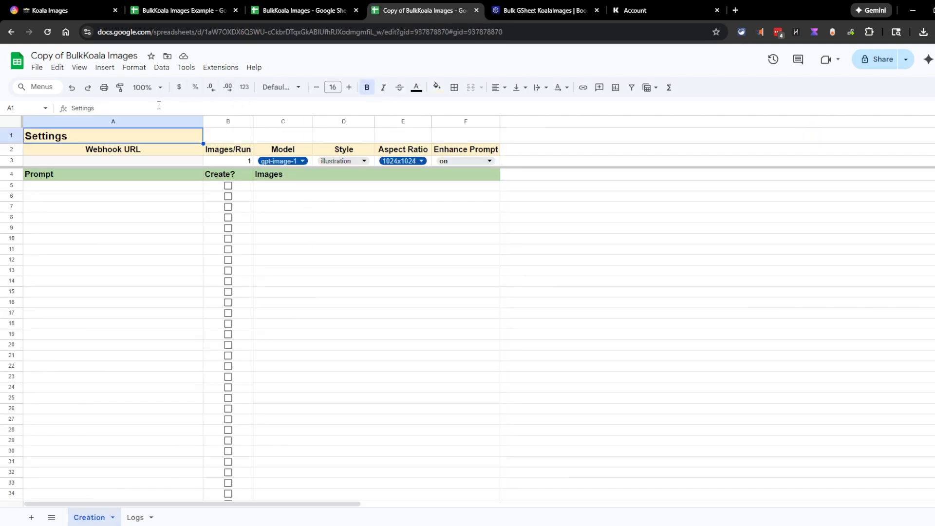
left_click(204, 69)
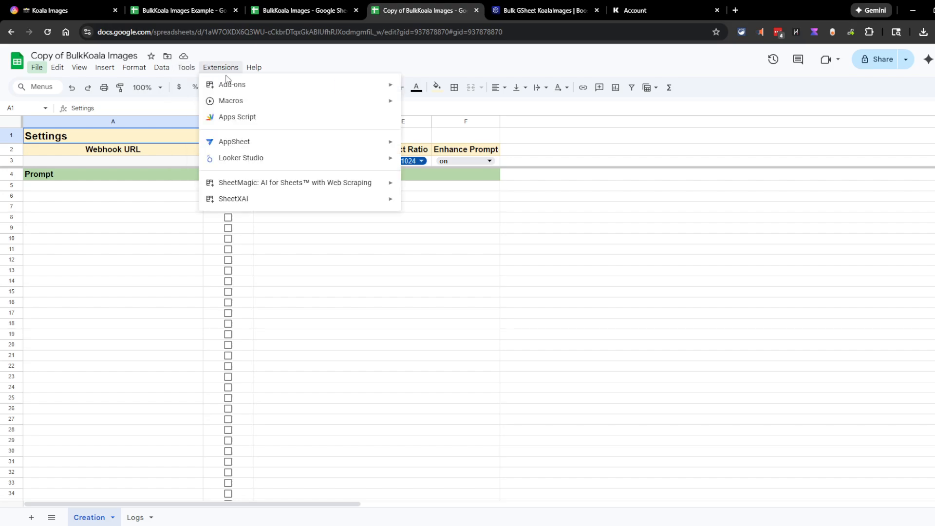
left_click(573, 293)
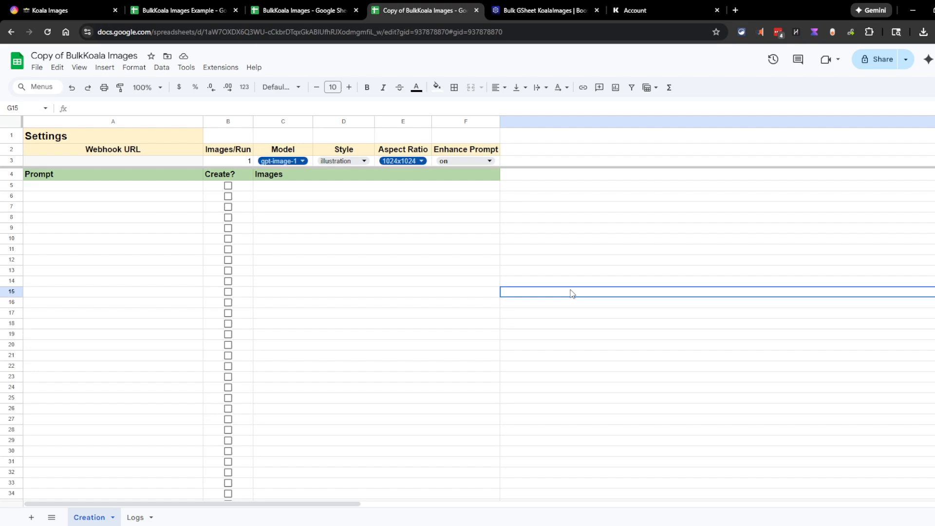
left_click(394, 250)
left_click(130, 219)
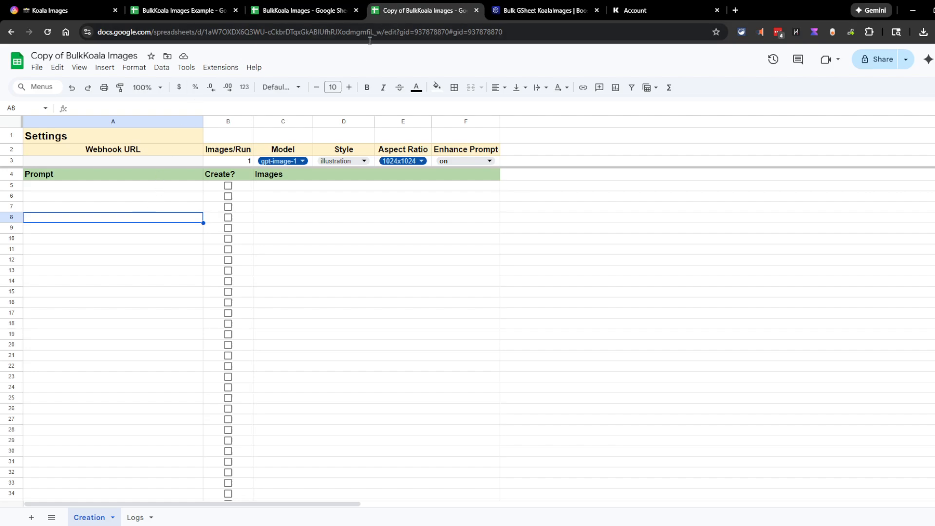
left_click(527, 11)
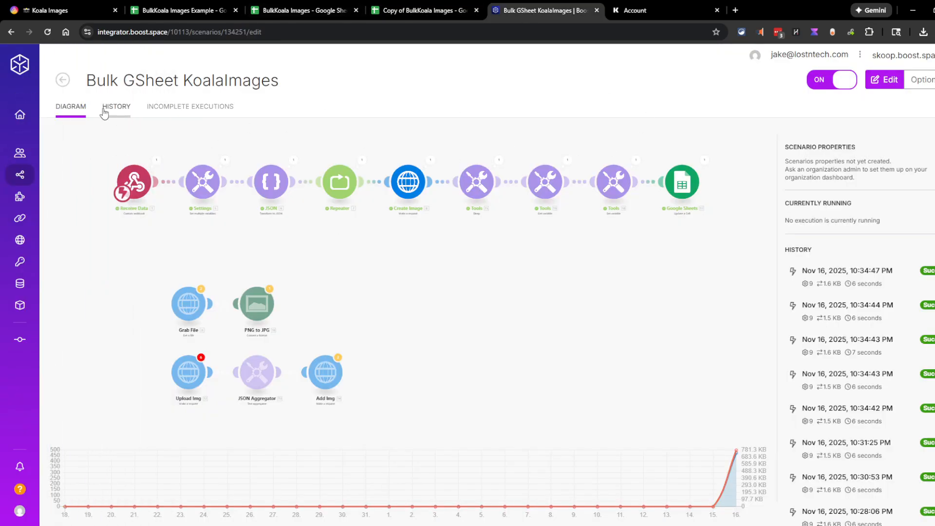
Go back to All scenarios and start a new scenario from scratch
left_click(62, 79)
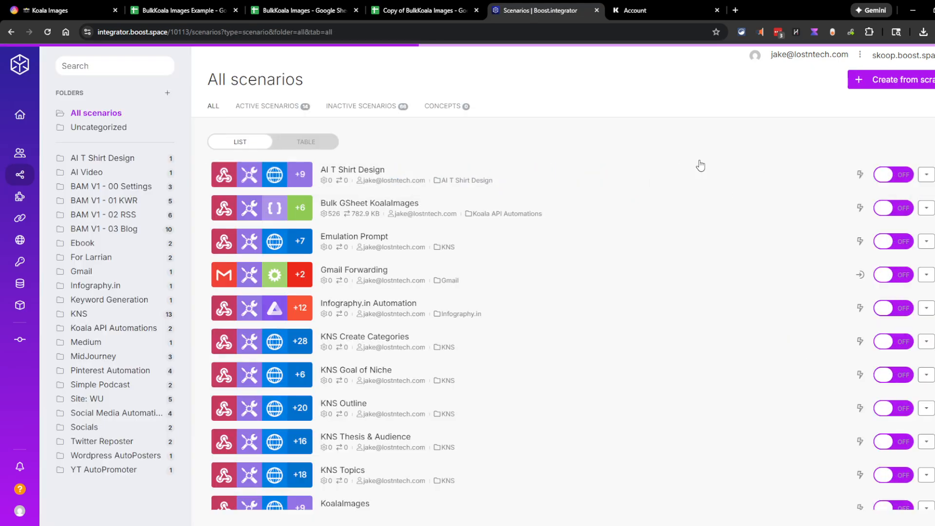
left_click(887, 86)
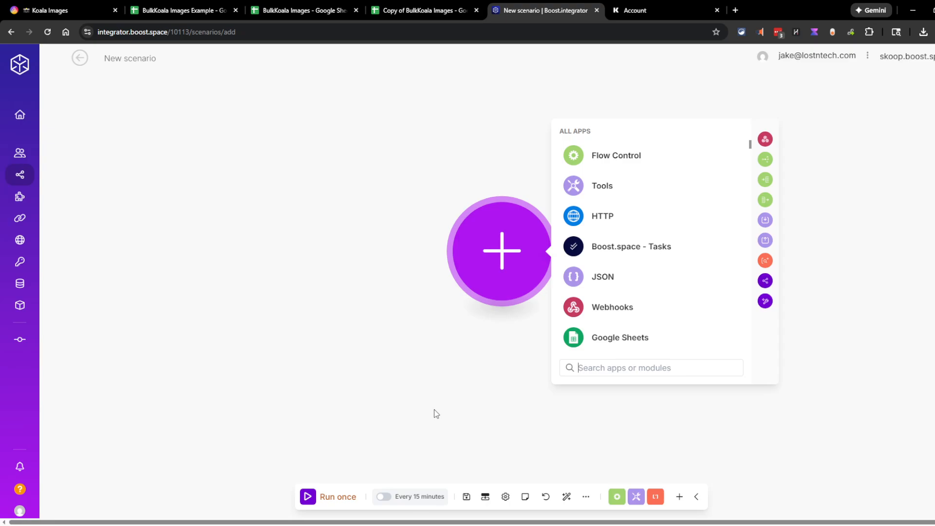
Import the downloaded Bulk GSheet KoalaImages blueprint JSON into the new scenario
left_click(582, 494)
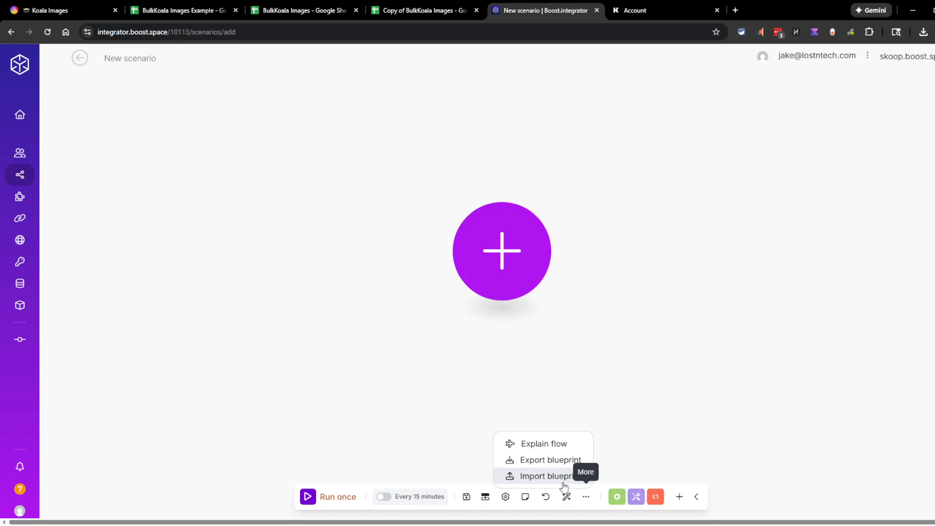
left_click(547, 479)
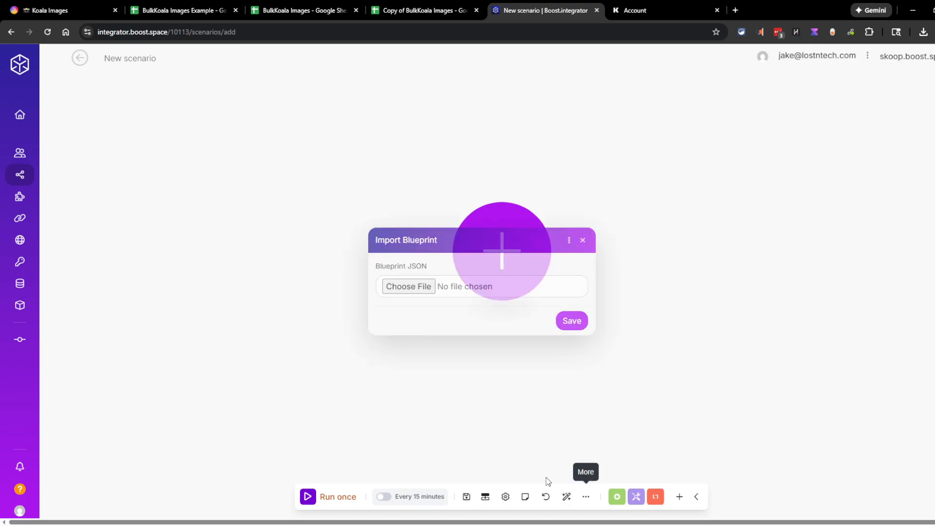
left_click(405, 292)
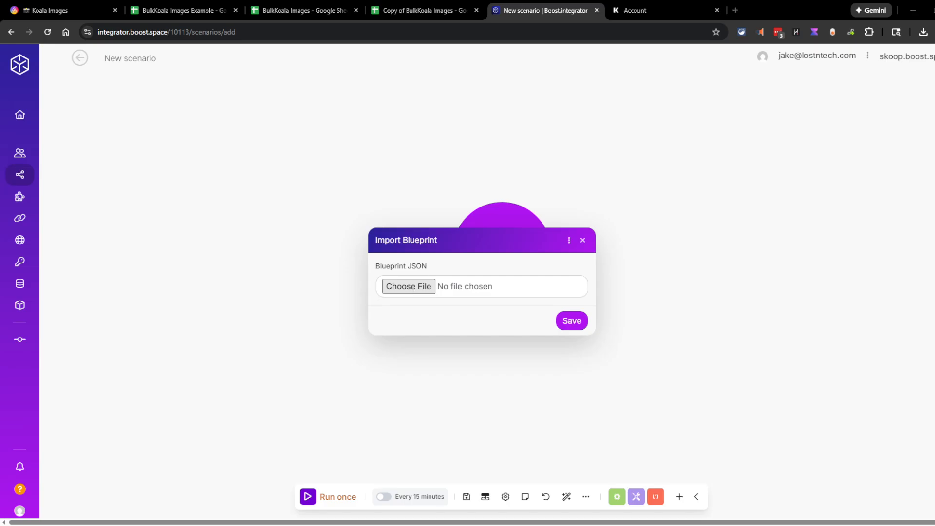
double_click(145, 109)
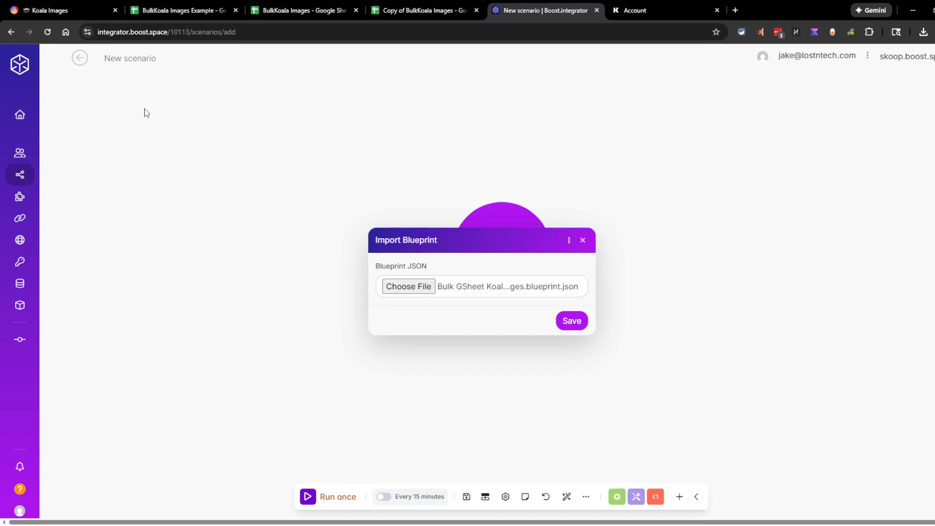
left_click(573, 321)
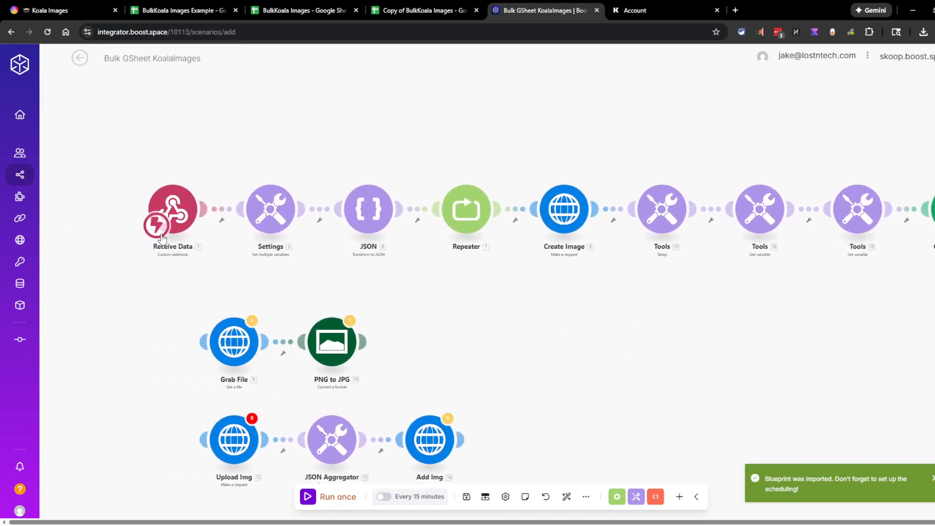
Browse the Receive Data trigger's webhook options, abandoning creation of a new webhook
left_click(162, 238)
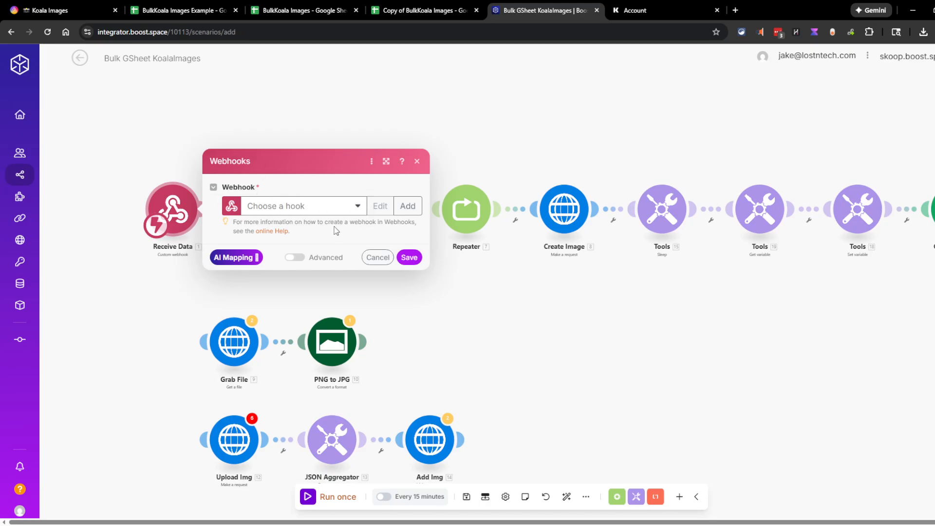
left_click(288, 208)
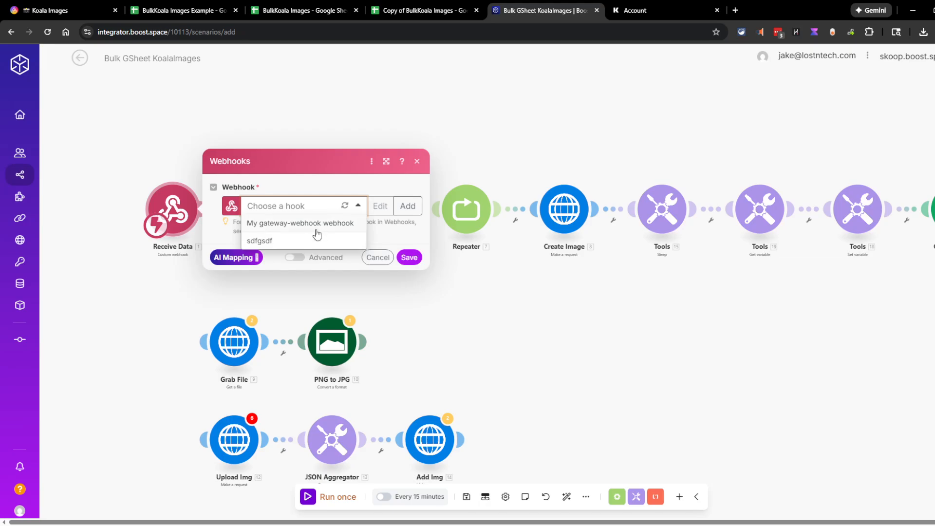
left_click(318, 194)
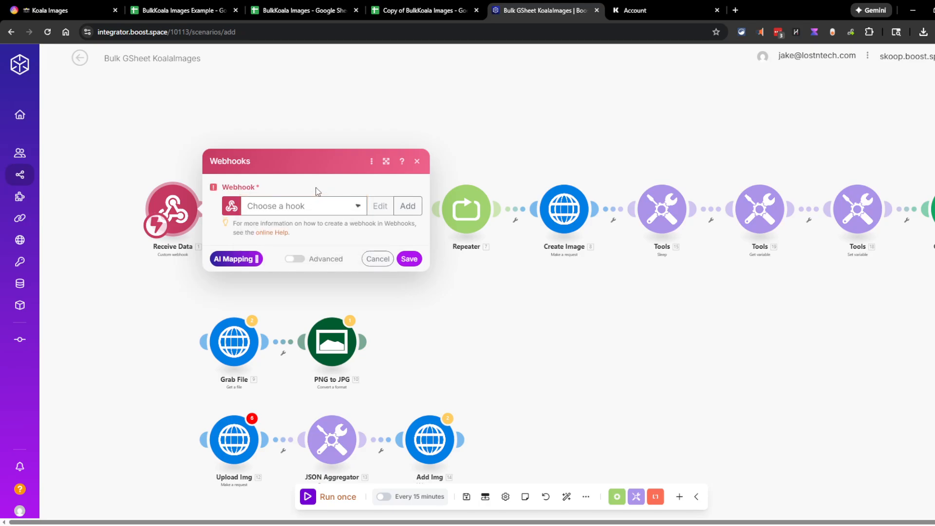
left_click(407, 205)
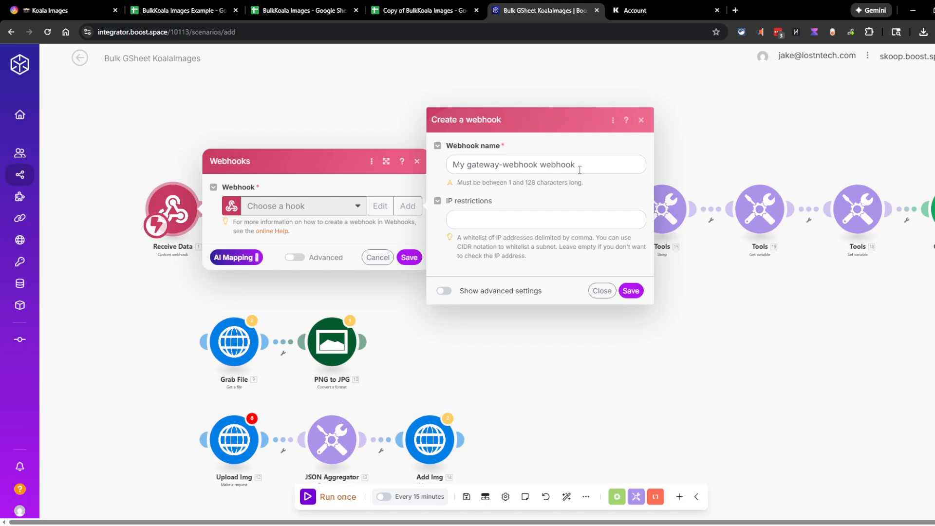
left_click_drag(579, 170, 450, 163)
left_click(602, 291)
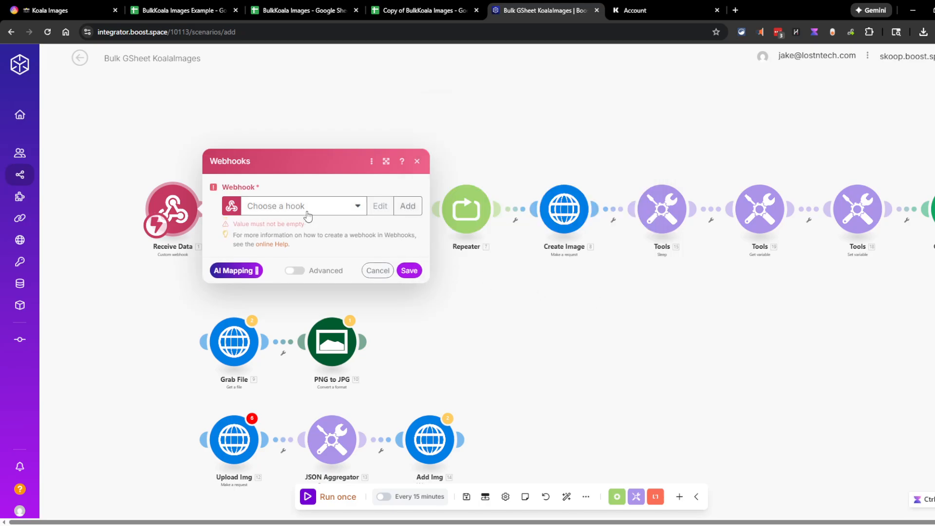
Set the trigger to the existing sdfgsdf webhook and copy its address
left_click(302, 207)
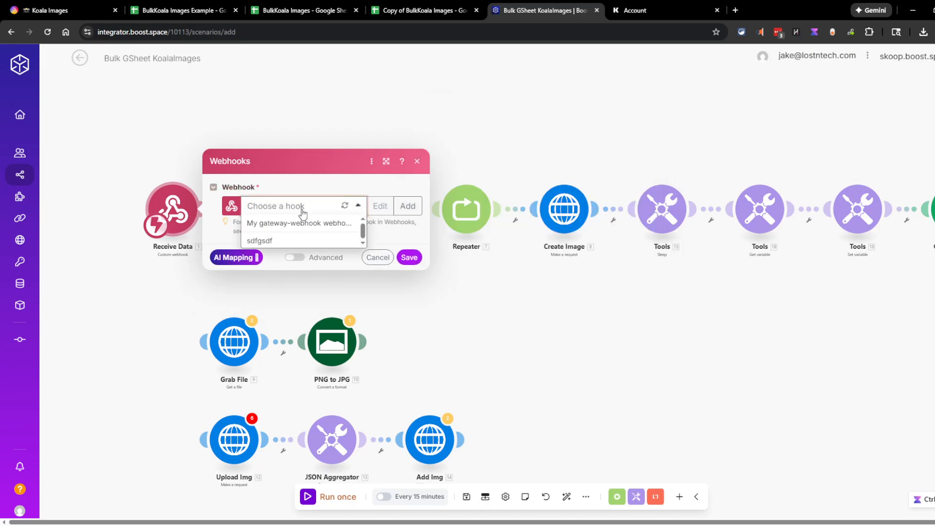
left_click(272, 241)
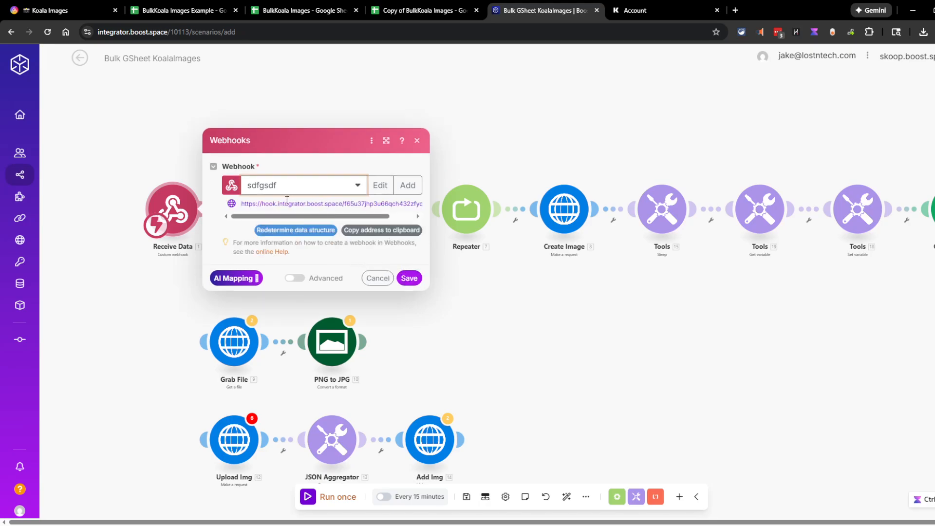
left_click(381, 230)
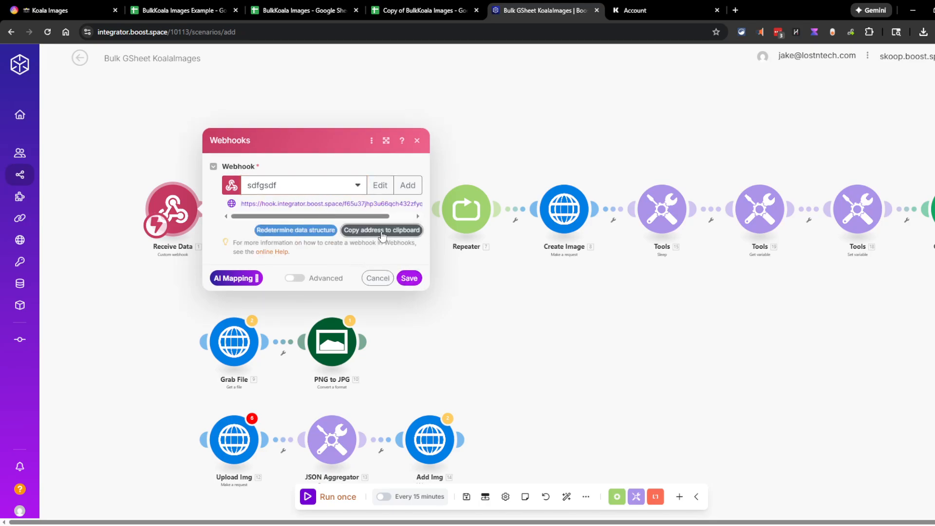
left_click(407, 6)
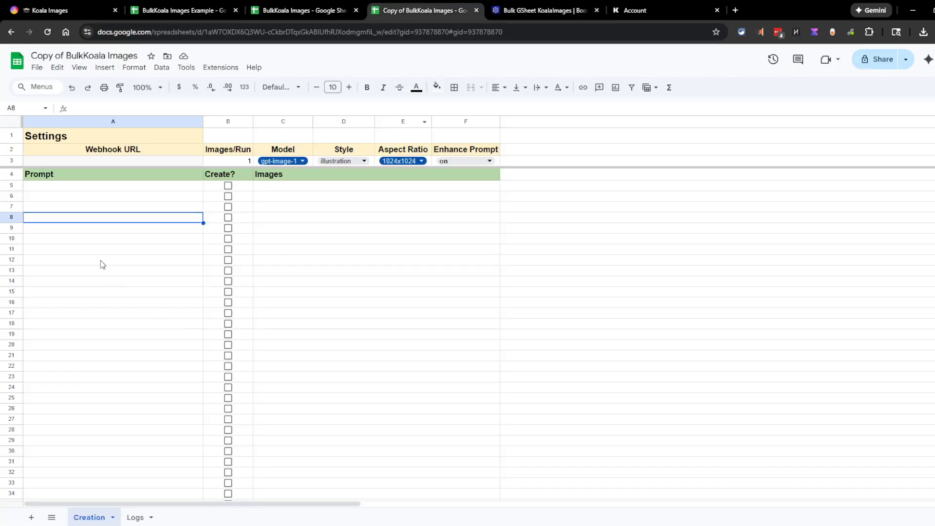
Paste the Boost.space webhook address into cell A3 under Webhook URL
left_click(86, 165)
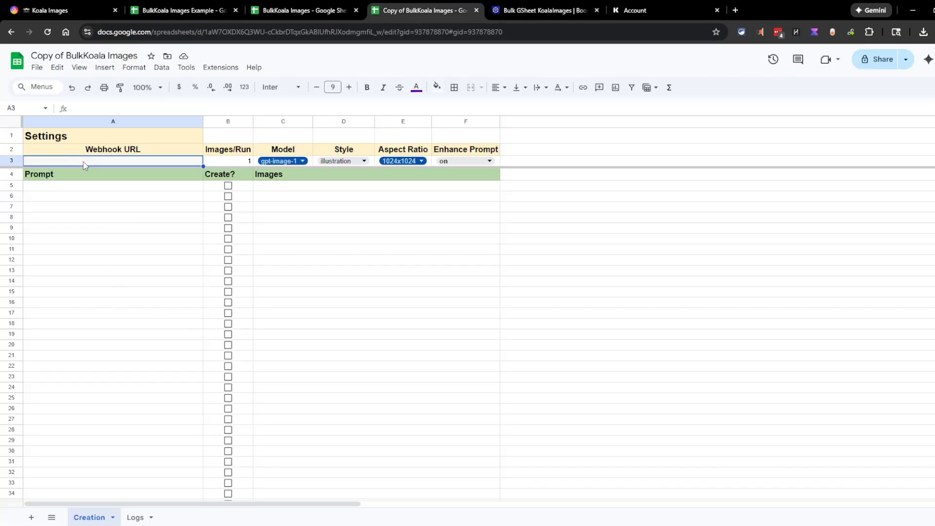
left_click(96, 110)
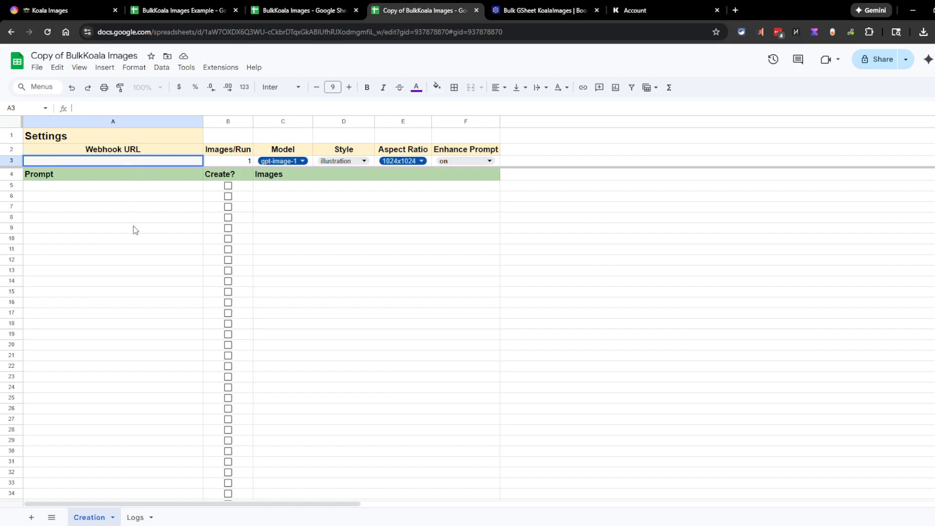
left_click(451, 271)
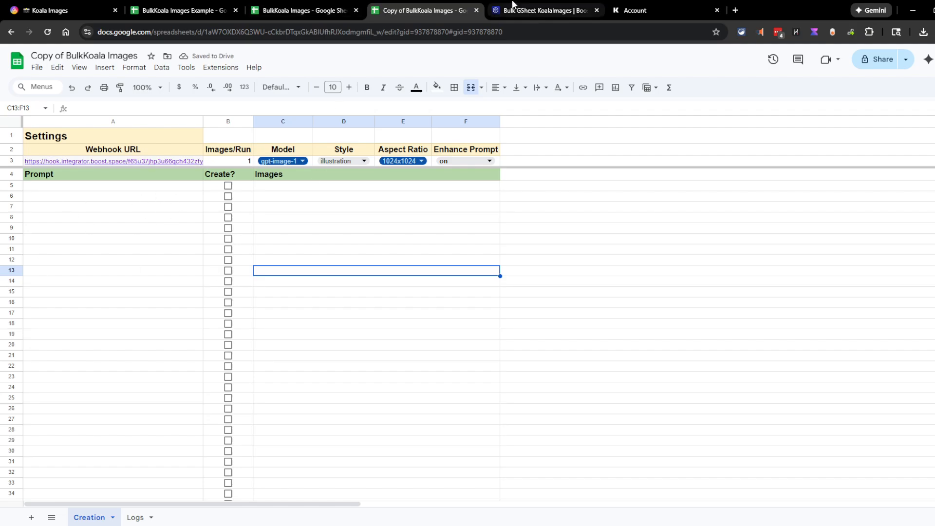
left_click(526, 9)
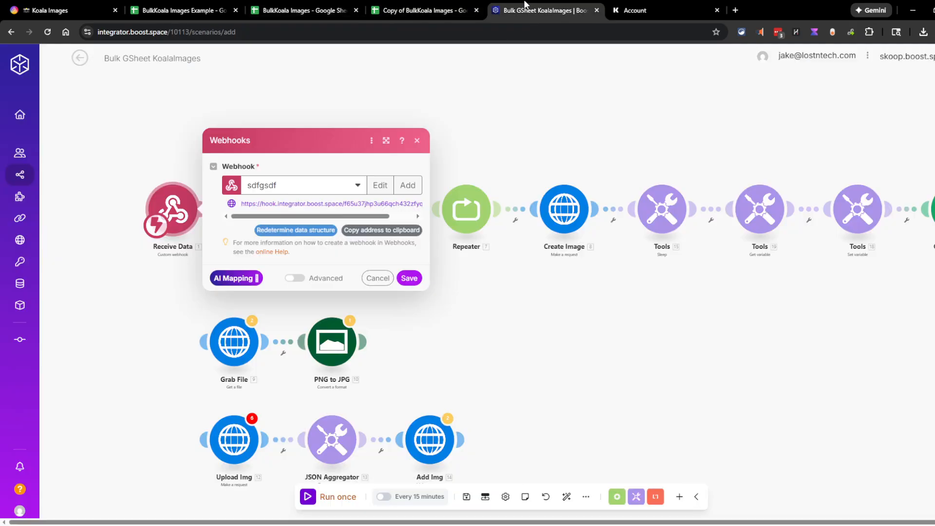
Save the Receive Data webhook choice in Boost.space
left_click(460, 122)
left_click(173, 209)
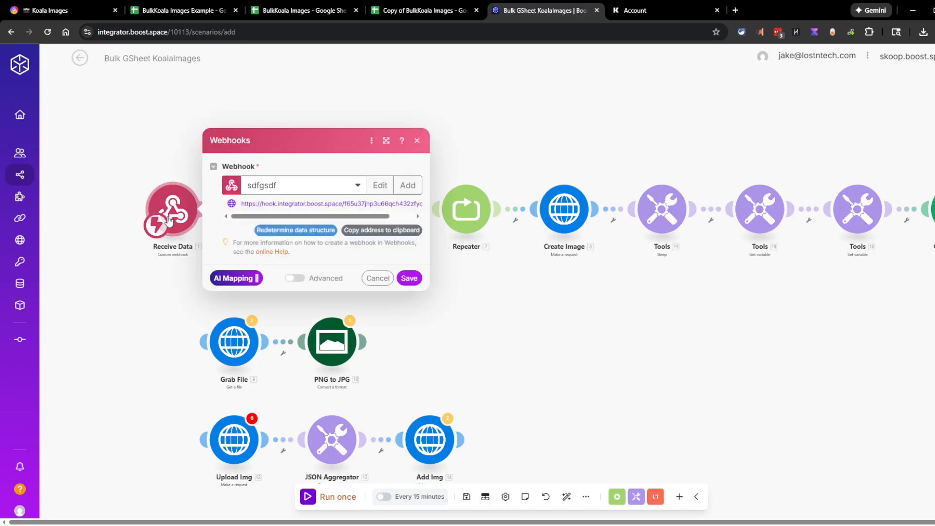
left_click(410, 276)
Give the Settings module's KoalaAPI variable the placeholder value 'API KEY HERE' and save it
left_click(270, 231)
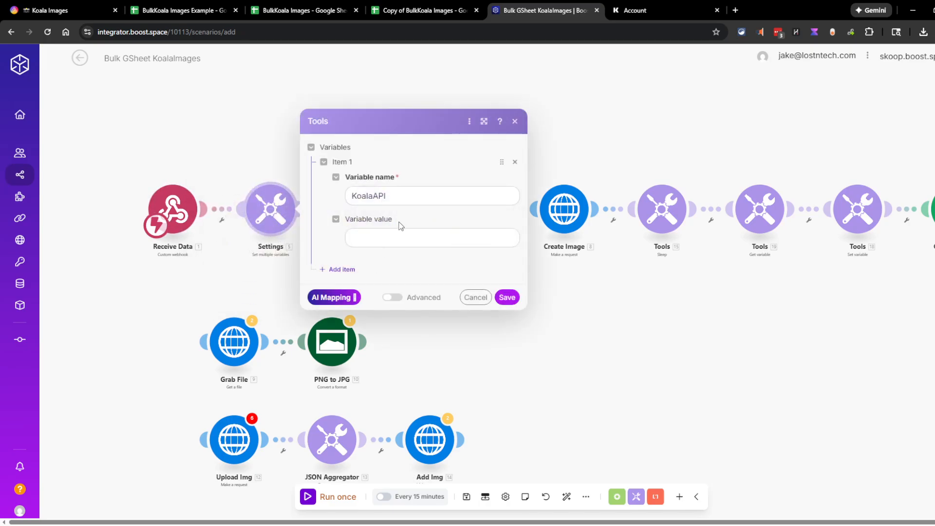
left_click(388, 242)
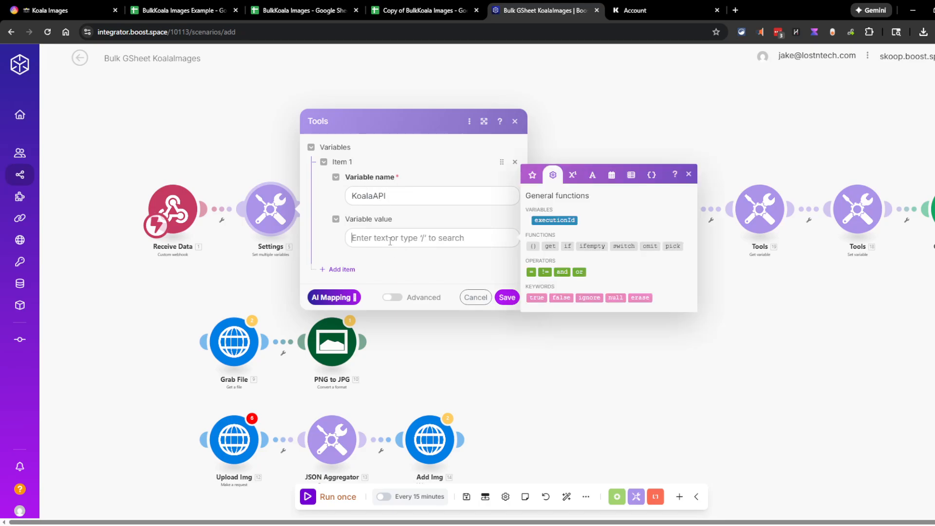
type("A")
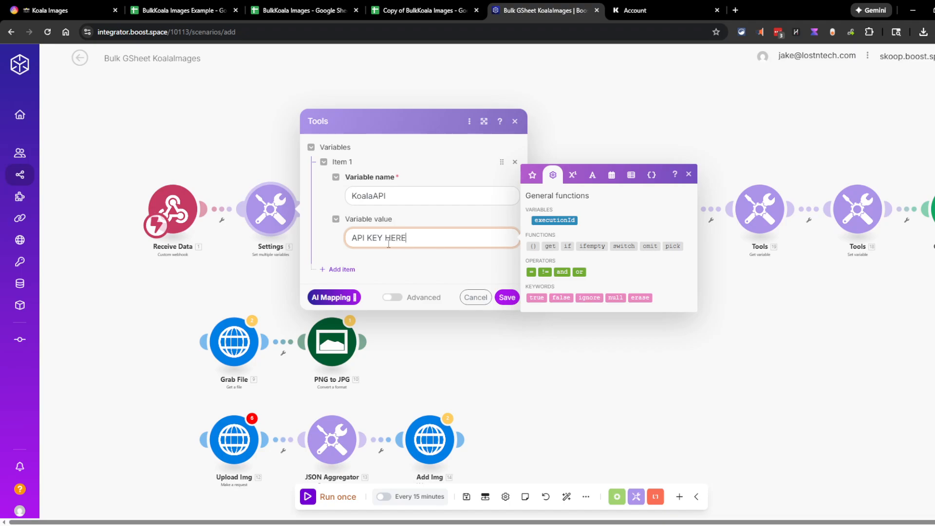
type("PI KEY HERE")
left_click(505, 301)
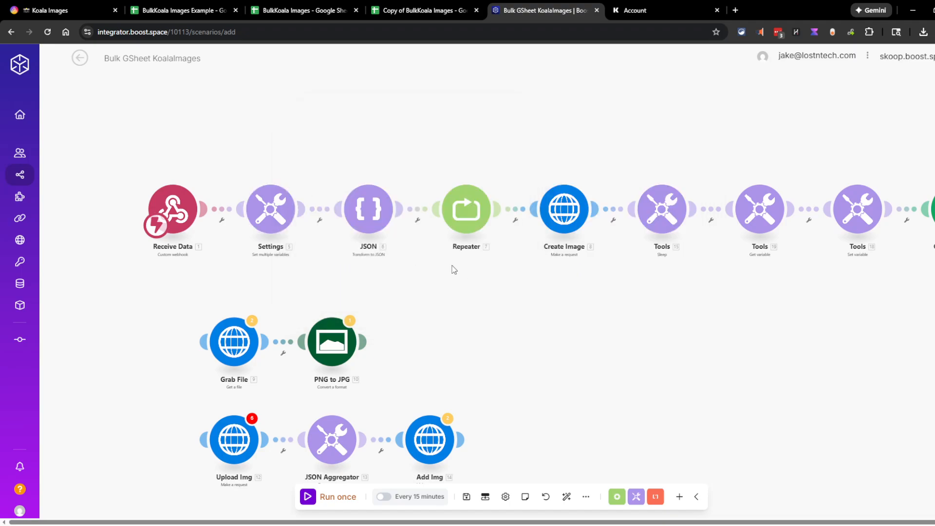
left_click(635, 10)
Review the Koala.sh account's plan and usage, then return to the Copy of BulkKoala Images sheet
scroll(580, 161, "up", 4)
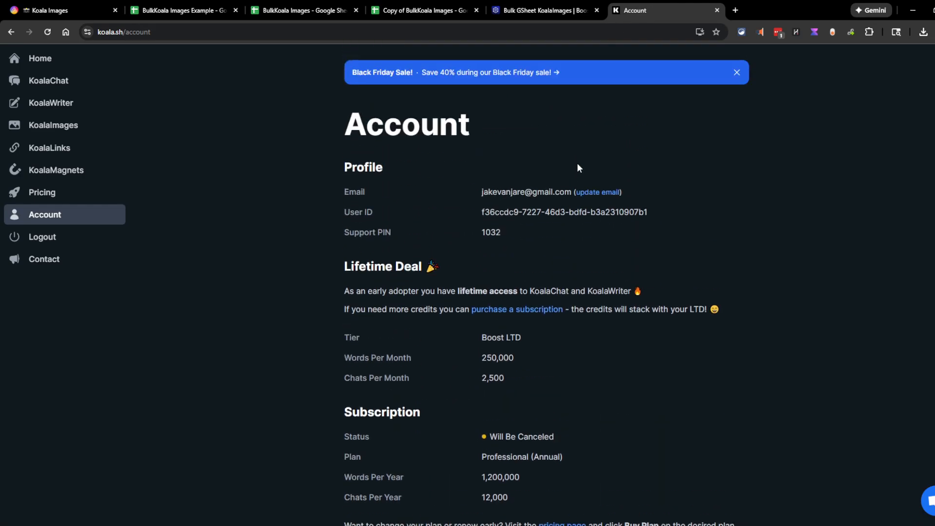
scroll(484, 317, "down", 1)
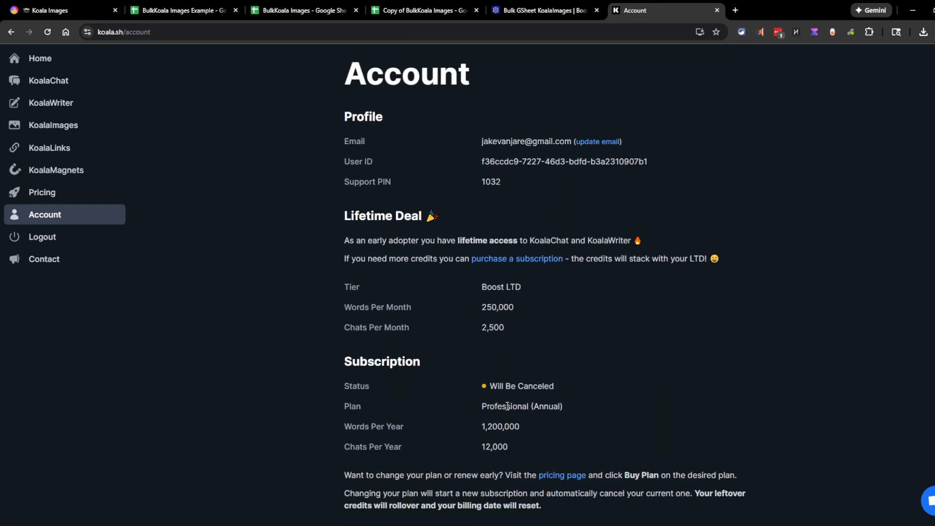
scroll(508, 405, "down", 2)
scroll(756, 189, "down", 2)
scroll(757, 189, "up", 2)
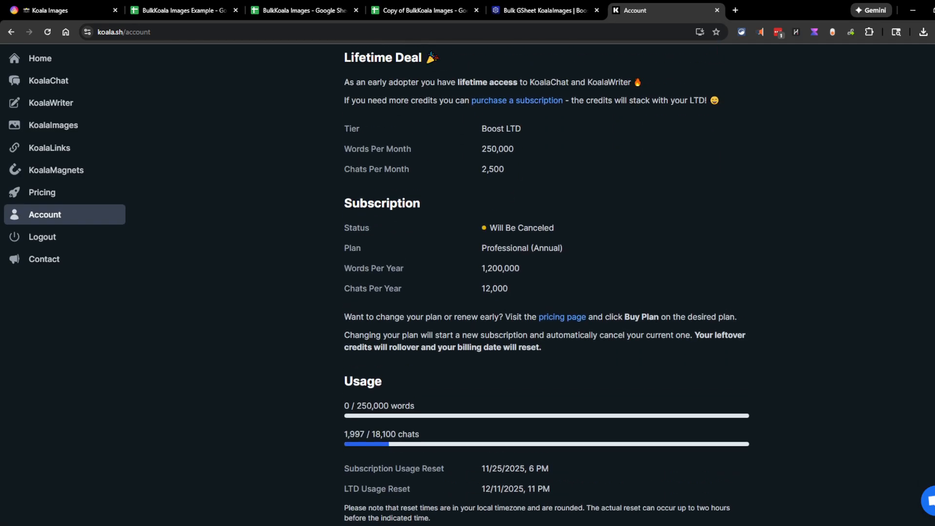
scroll(756, 189, "up", 2)
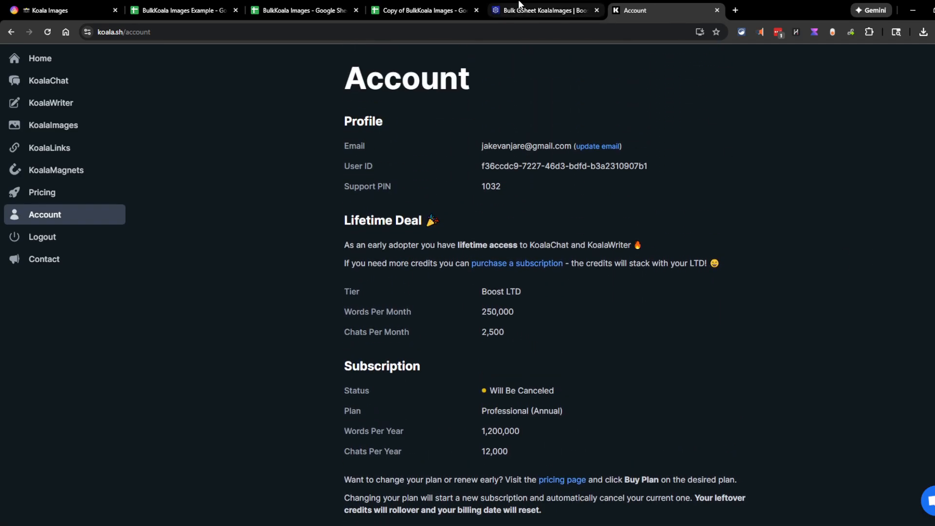
left_click(427, 8)
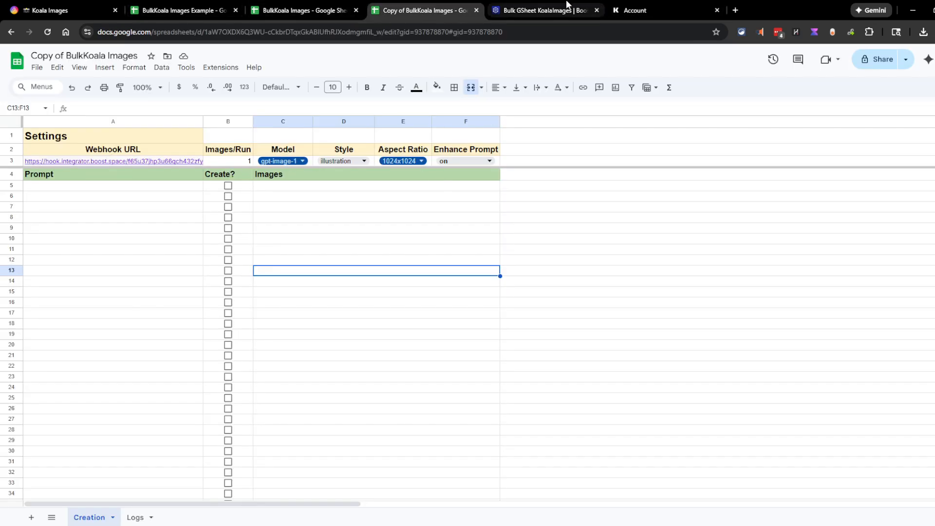
Return to the Bulk GSheet KoalaImages scenario and re-save the Settings module's variables
left_click(545, 9)
left_click(273, 207)
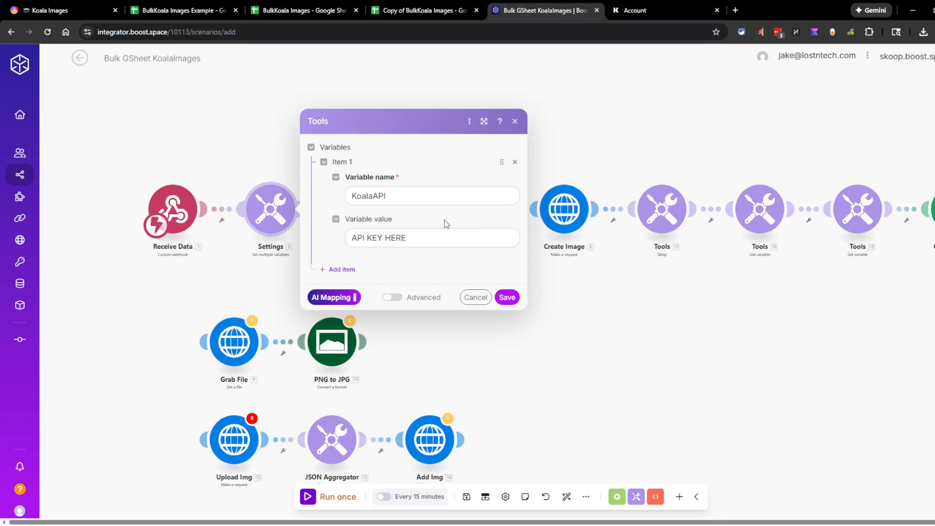
left_click(506, 295)
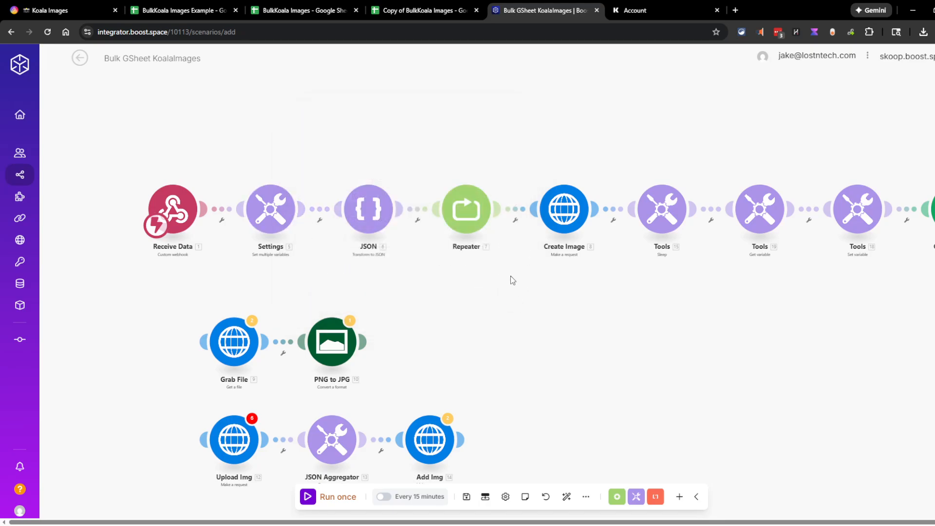
Inspect the Google Sheets update-cell module without adding a connection, then exit discarding changes
left_click_drag(468, 315, 343, 312)
left_click_drag(568, 306, 512, 302)
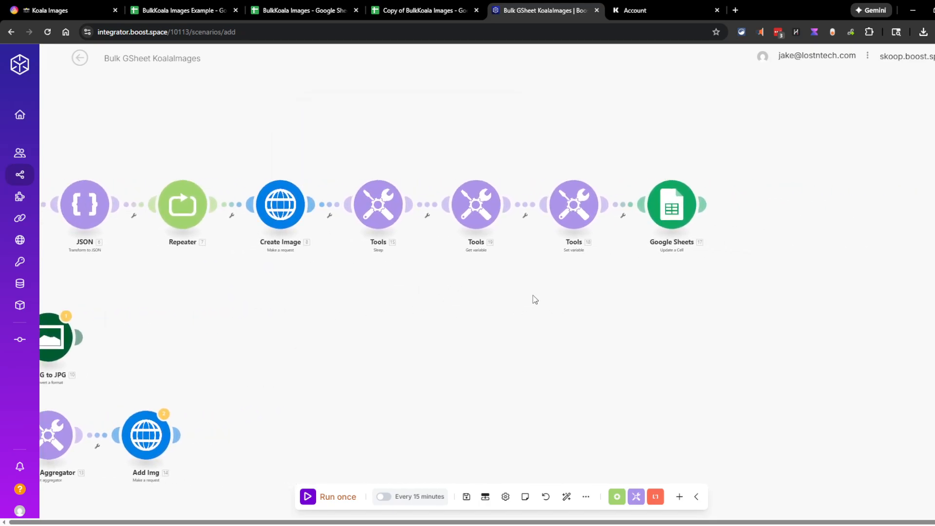
left_click(682, 205)
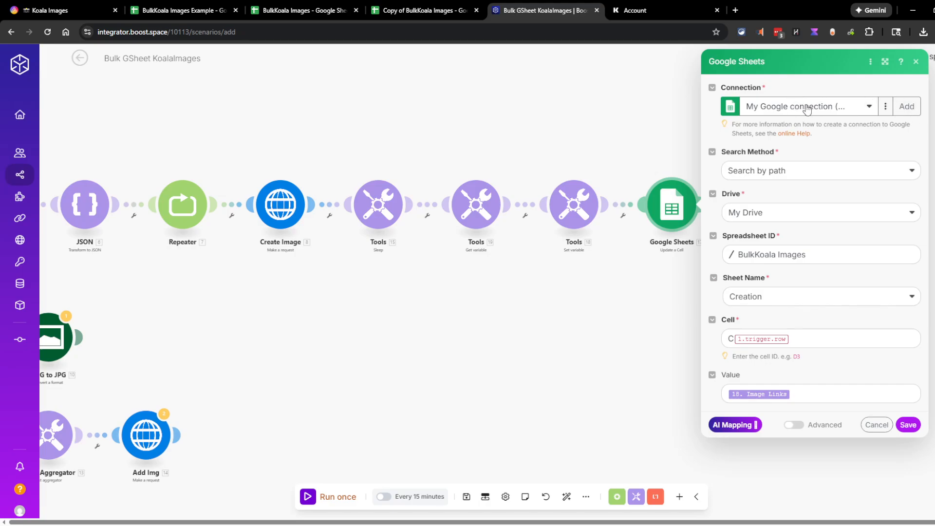
left_click(906, 106)
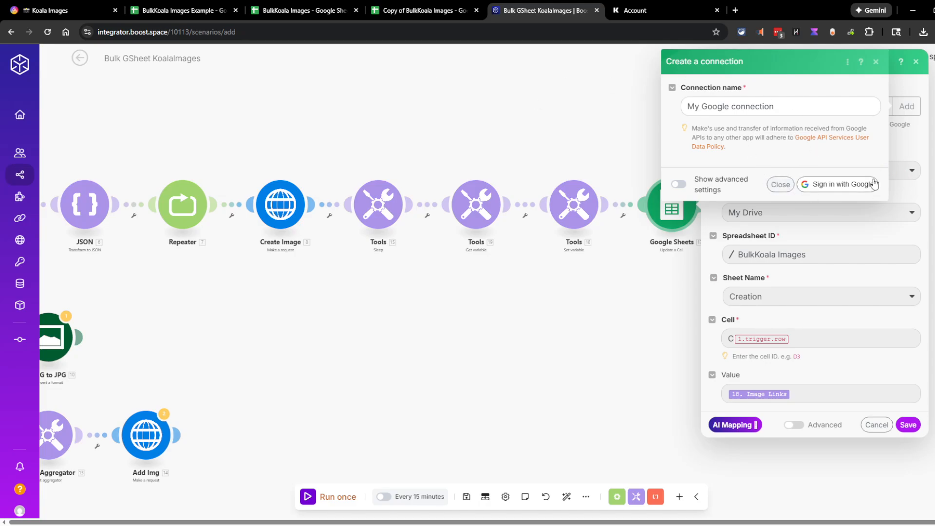
left_click(781, 185)
left_click(877, 425)
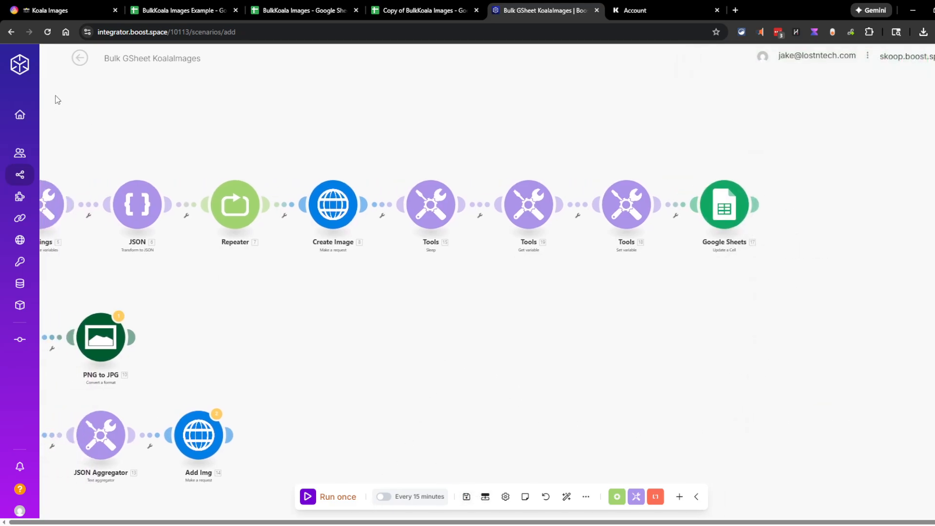
left_click(79, 58)
left_click(502, 140)
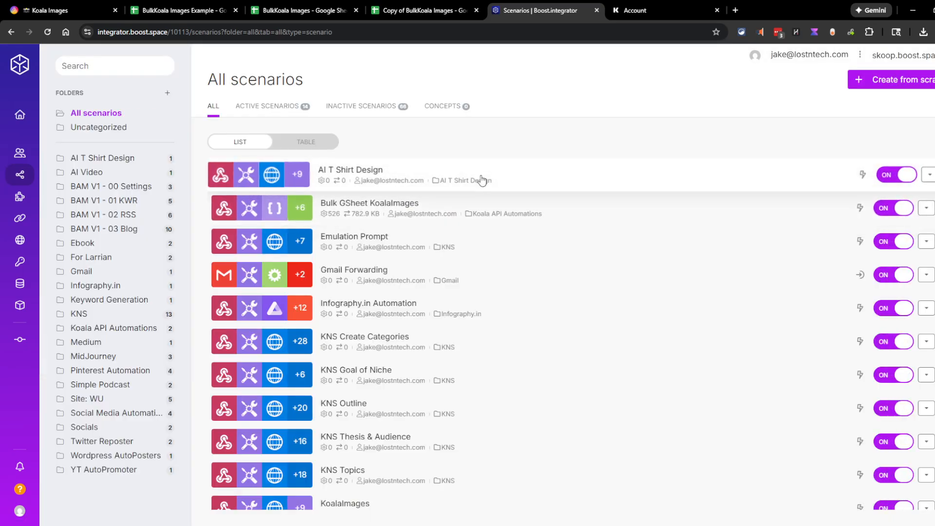
Open Bulk GSheet KoalaImages, leave it switched ON, and select A5 in Copy of BulkKoala Images
left_click(794, 202)
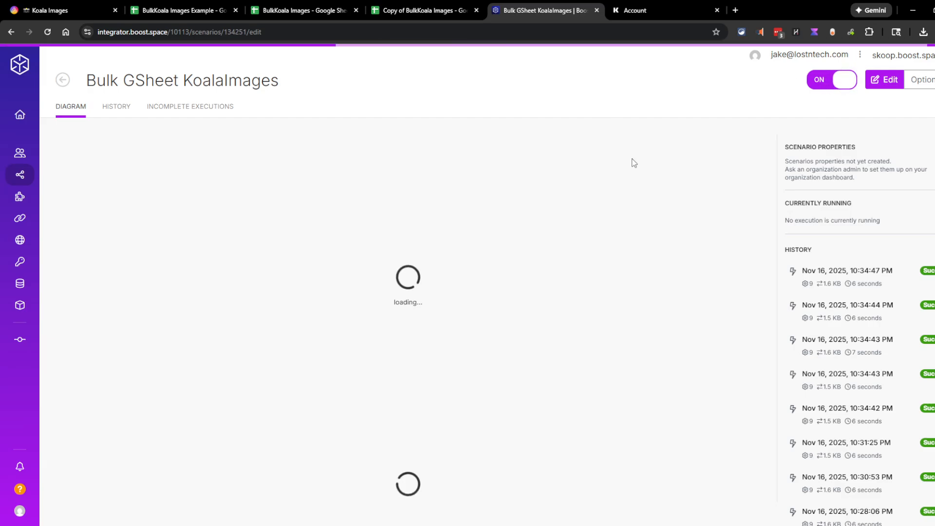
left_click(829, 89)
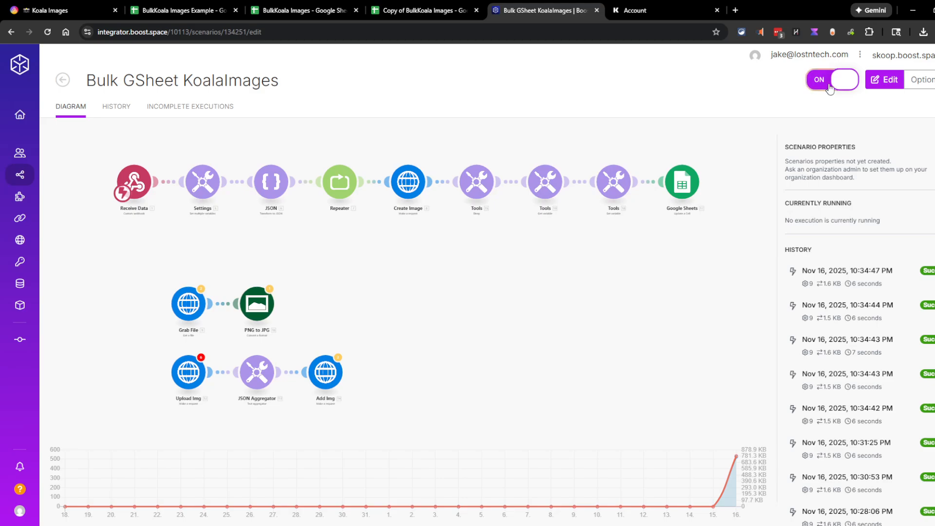
left_click(829, 88)
left_click(831, 86)
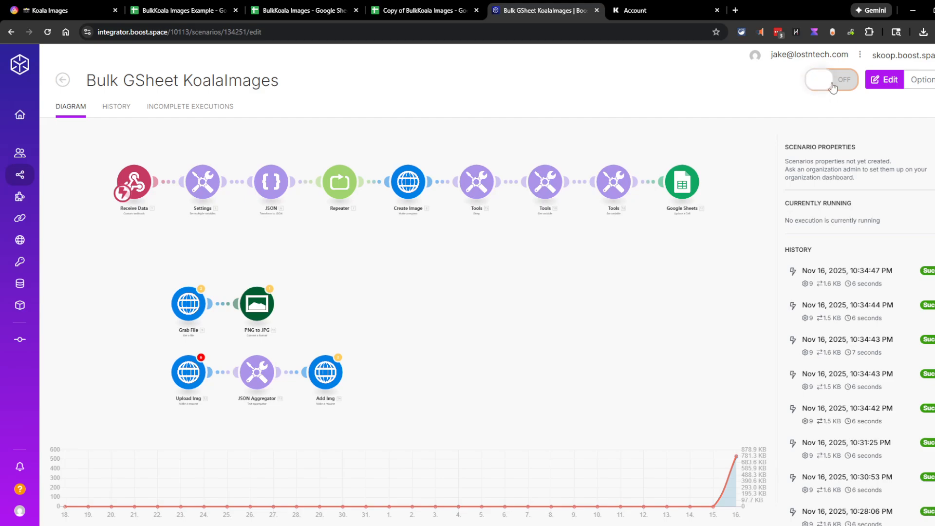
left_click(833, 88)
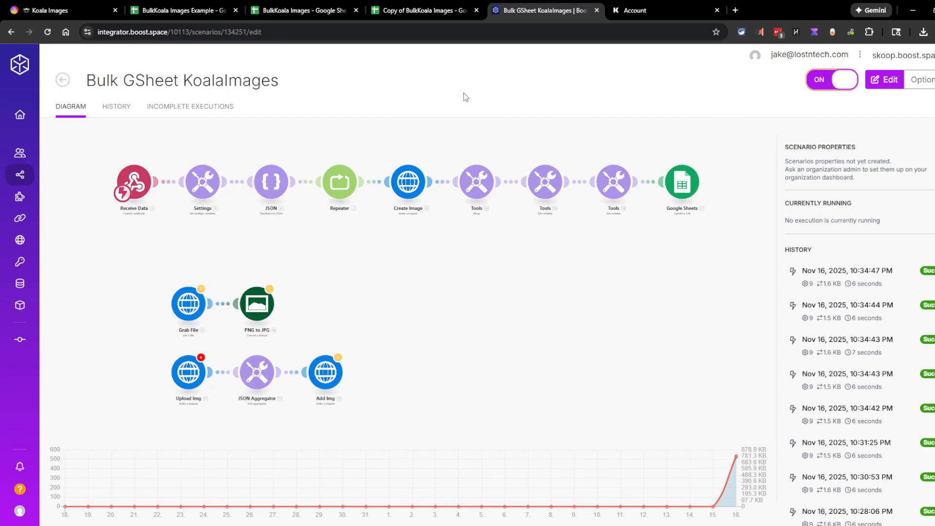
left_click(396, 15)
left_click(101, 188)
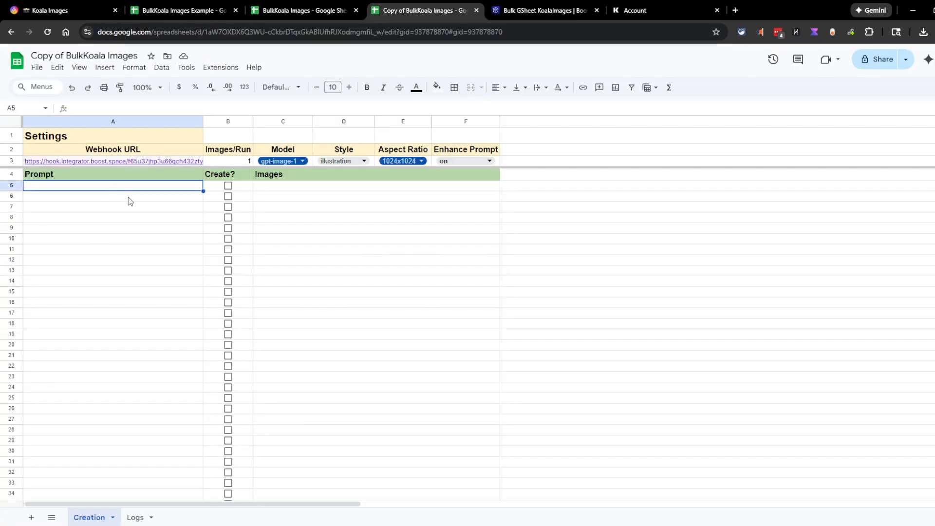
Tick the Create? checkboxes for rows 24, 25 and 26 in BulkKoala Images Example
key("ctrl+v")
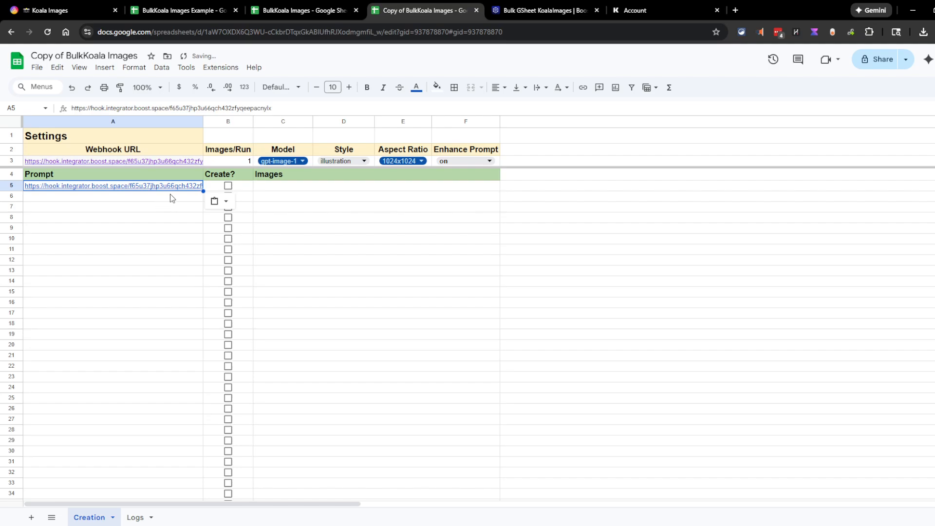
key("ctrl+z")
left_click(293, 8)
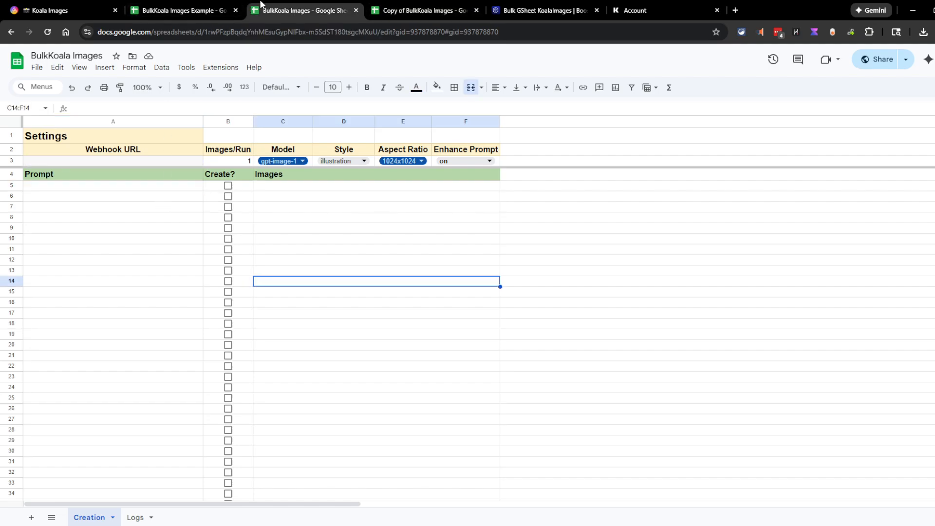
left_click(201, 5)
scroll(122, 309, "down", 5)
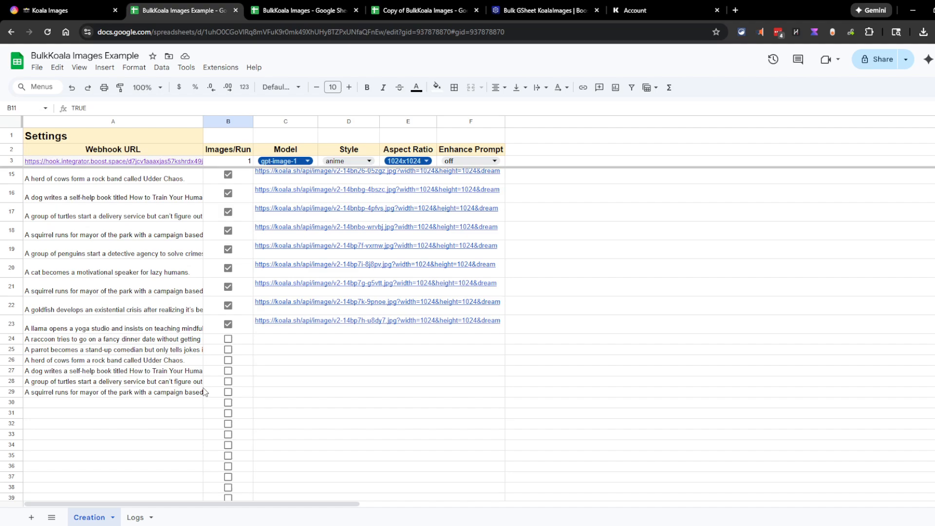
left_click(228, 340)
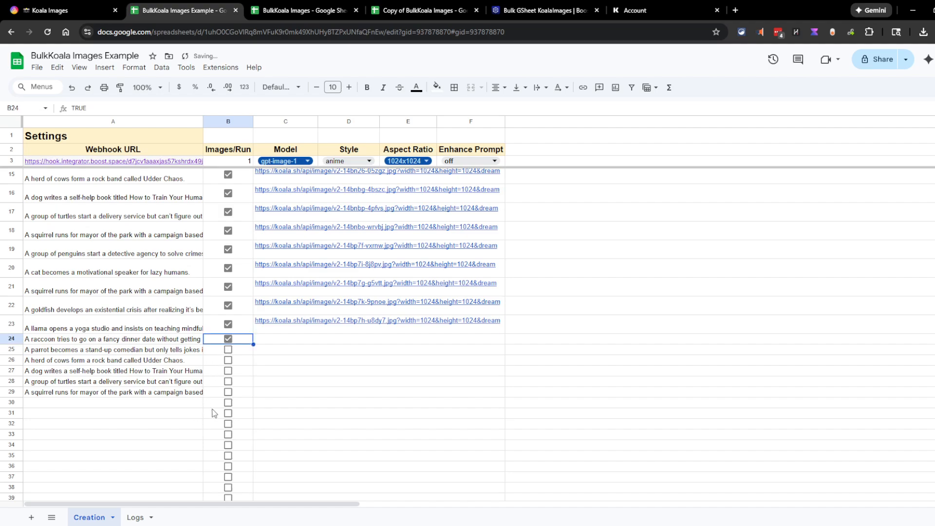
left_click(228, 350)
left_click(228, 360)
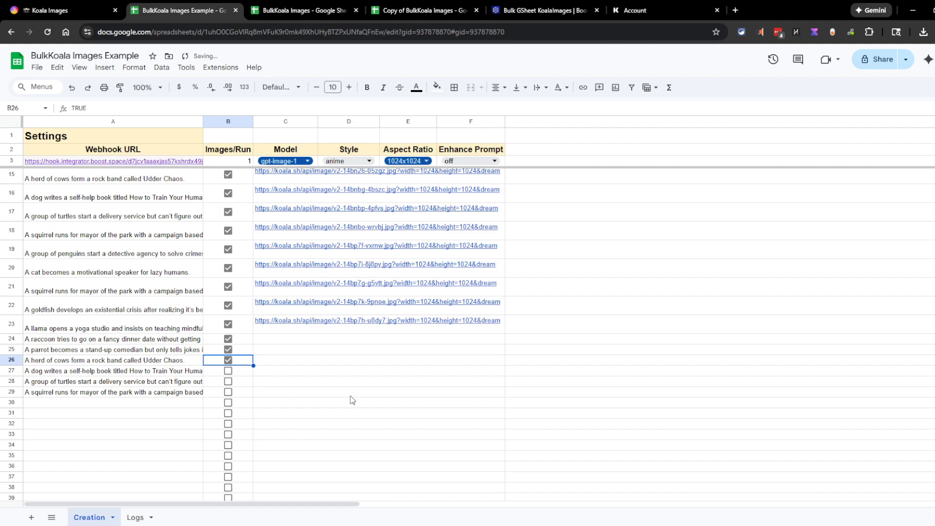
Check the scenario's run history, then confirm Koala image links appeared for the ticked rows
scroll(234, 359, "up", 5)
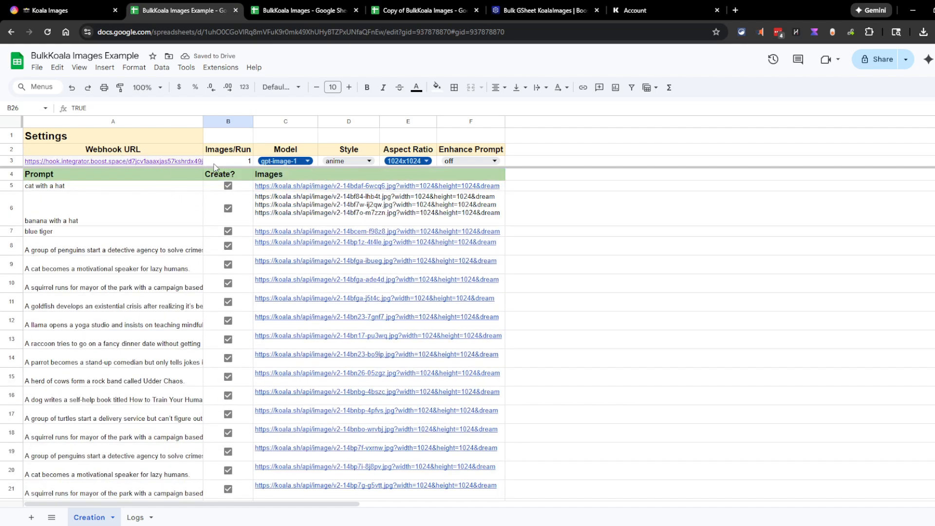
scroll(291, 388, "down", 3)
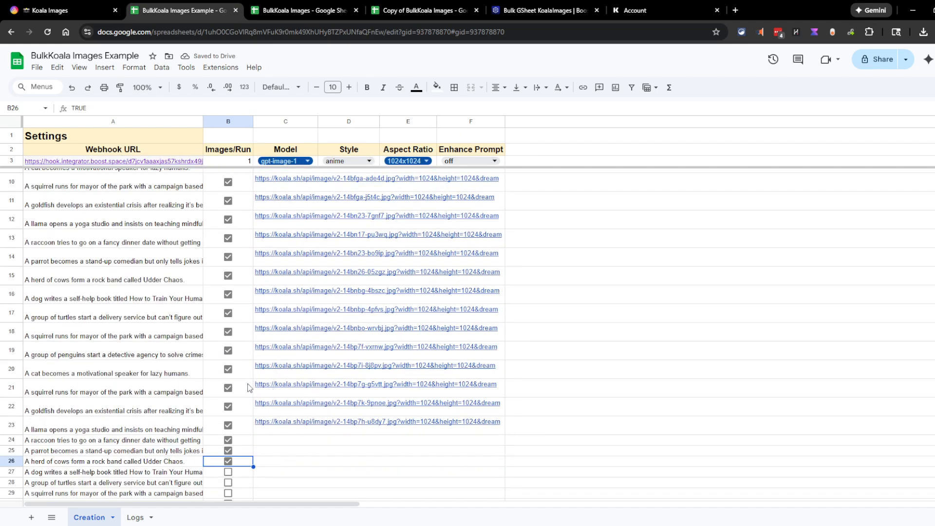
scroll(146, 347, "up", 2)
scroll(146, 347, "up", 2)
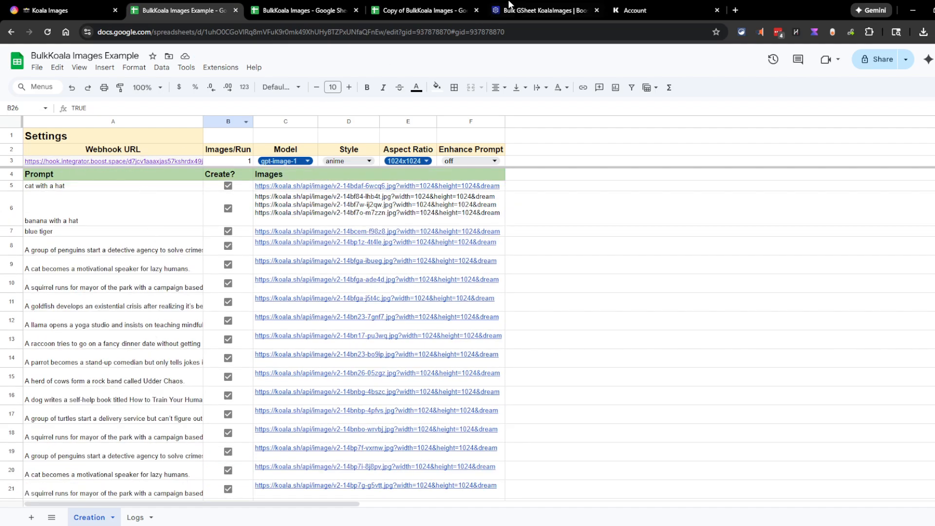
key("ctrl+5")
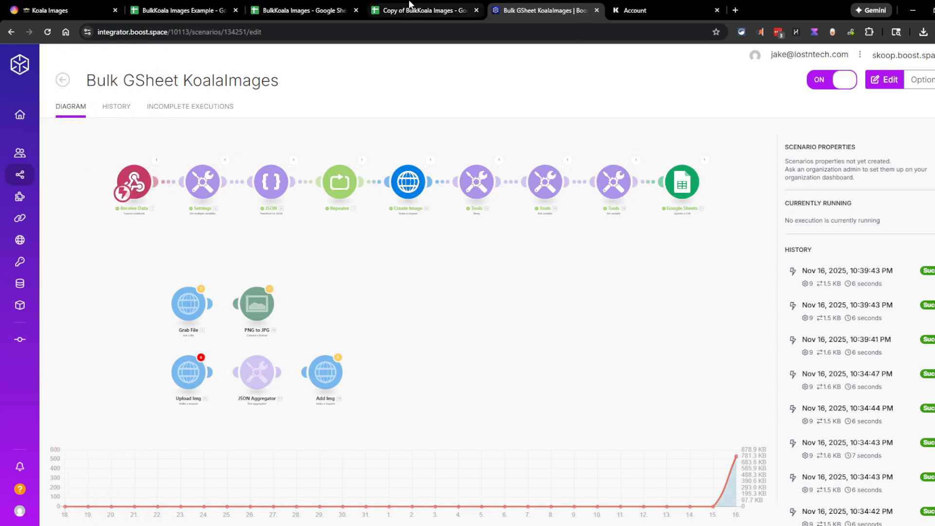
left_click(242, 8)
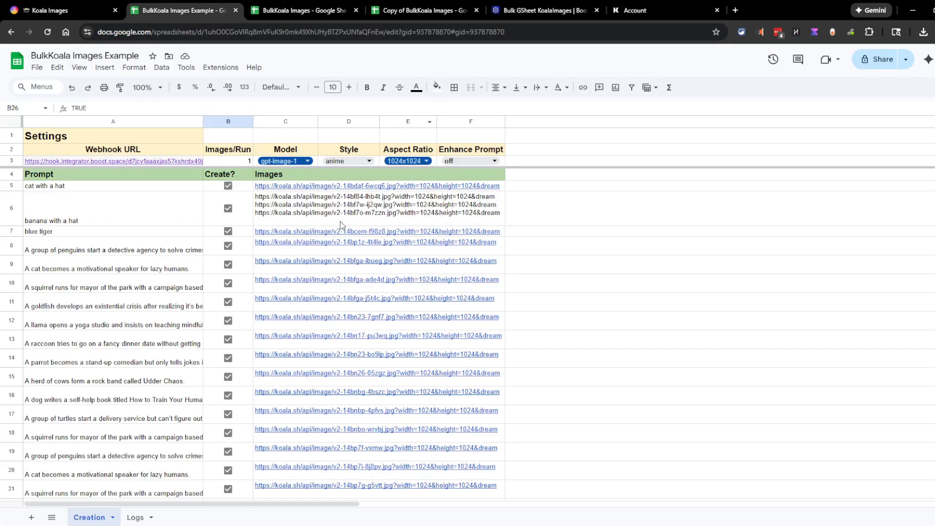
mouse_move(348, 241)
scroll(324, 337, "down", 5)
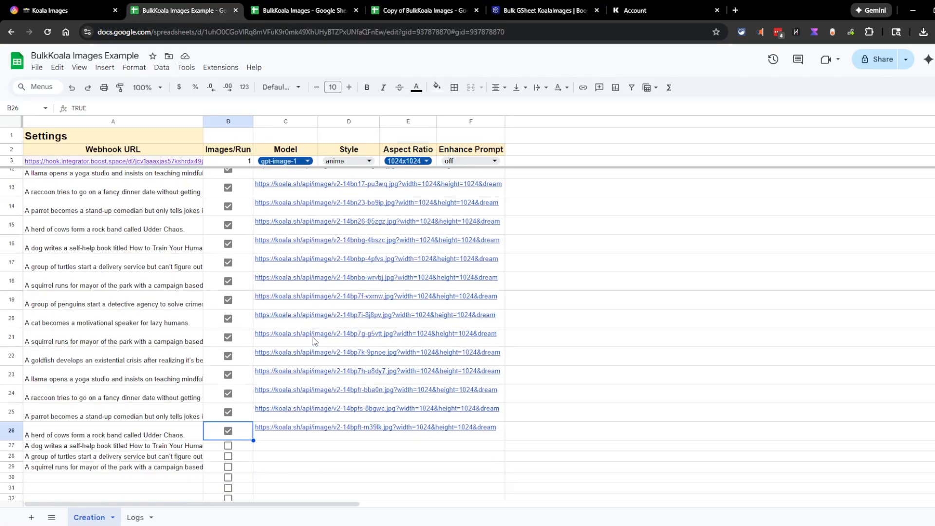